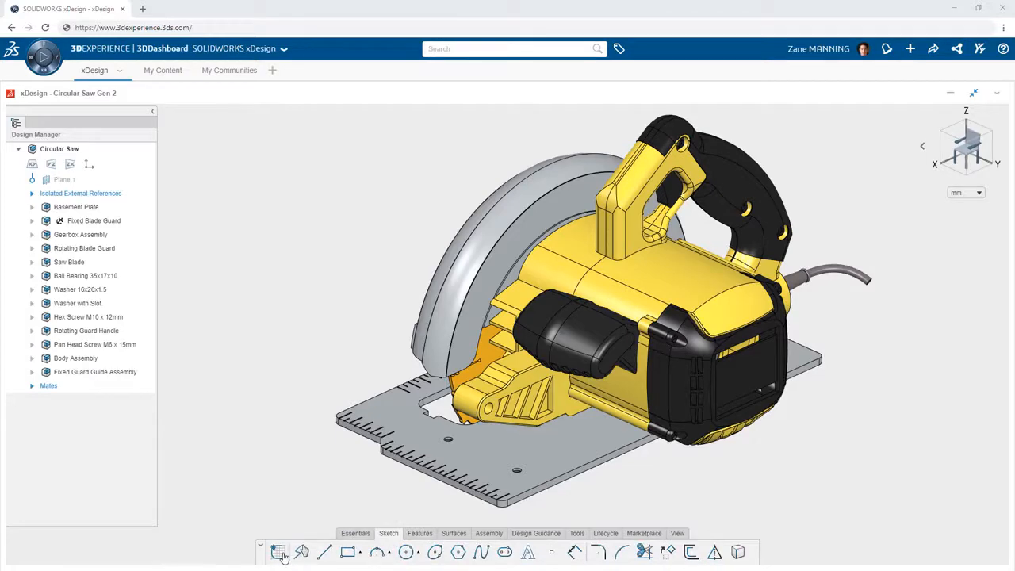
Start a sketch facing the end of the yellow housing arm and draw two circles concentric with its pivot hole.
left_click(559, 349)
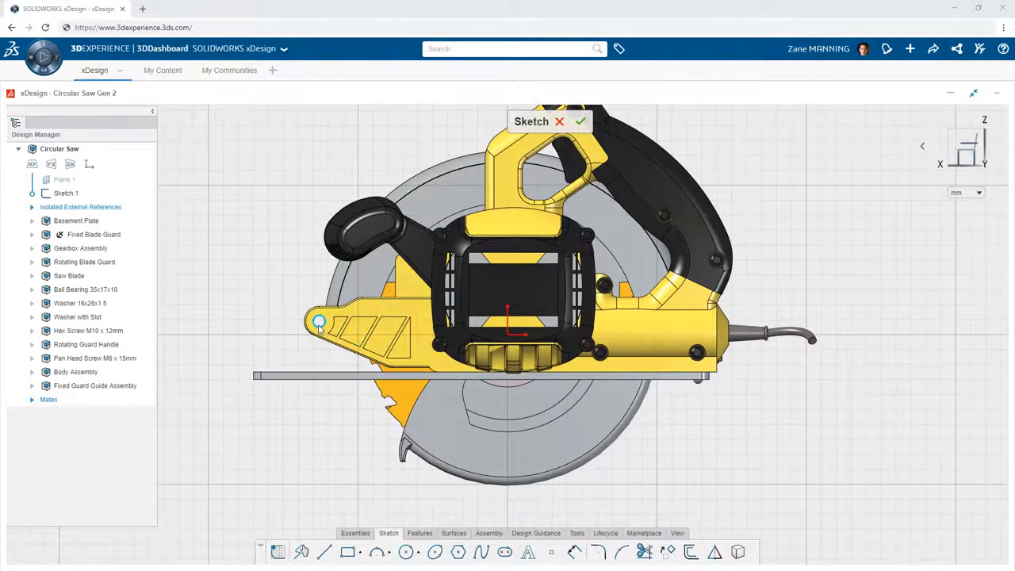
scroll(319, 326, "up", 5)
middle_click_drag(365, 335, 604, 351, "ctrl")
left_click(586, 347)
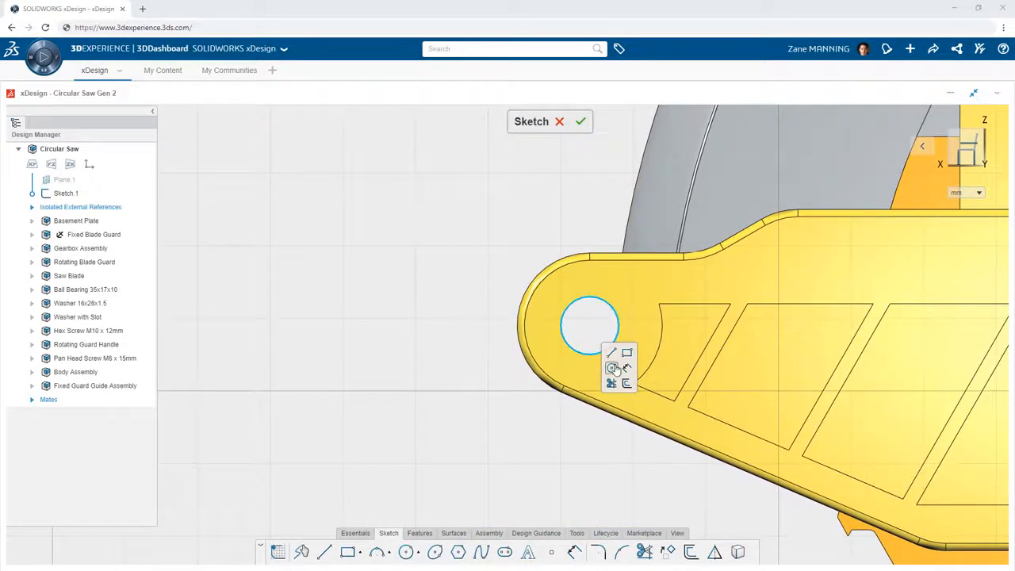
left_click(612, 368)
left_click(590, 325)
left_click(616, 359)
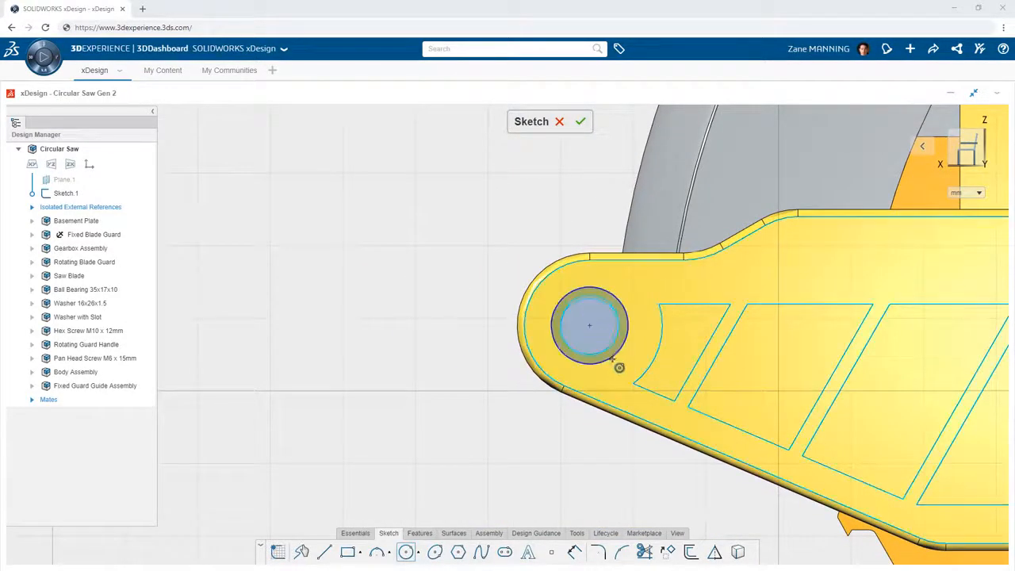
left_click(589, 325)
left_click(615, 371)
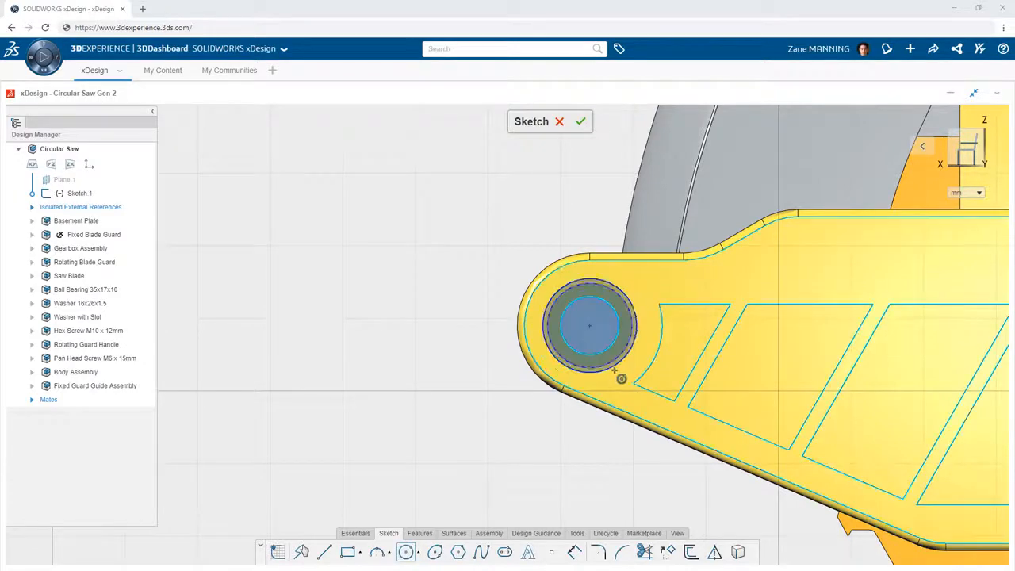
Draw a rectangle extending from the outer sketched circle beyond the rounded end of the arm.
right_click(617, 374)
left_click(656, 385)
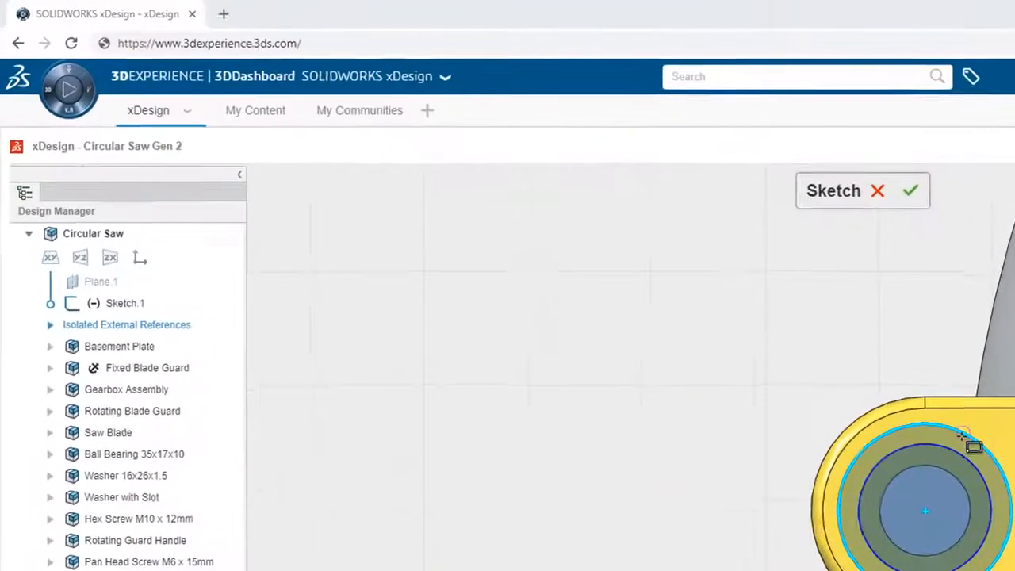
left_click(411, 277)
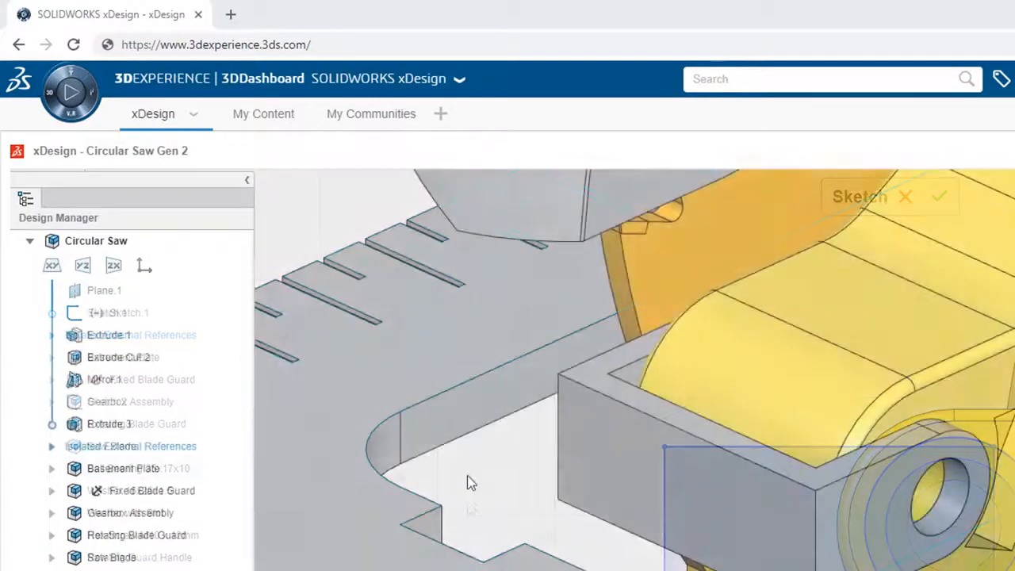
Fillet the bracket's two inner vertical corner edges with a 1 mm radius, accepting the suggested matching edge.
right_click(467, 456)
left_click(527, 500)
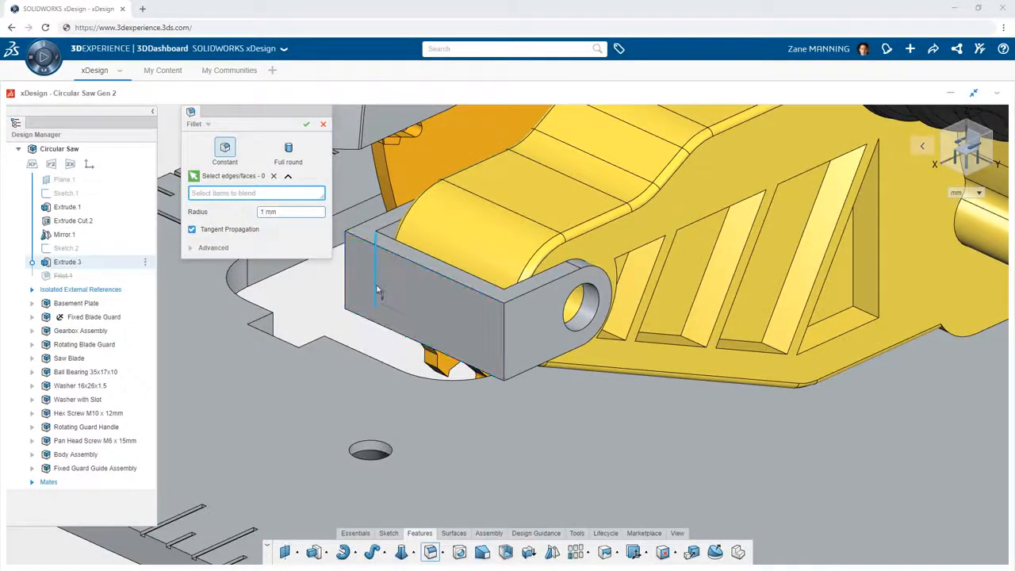
left_click(377, 290)
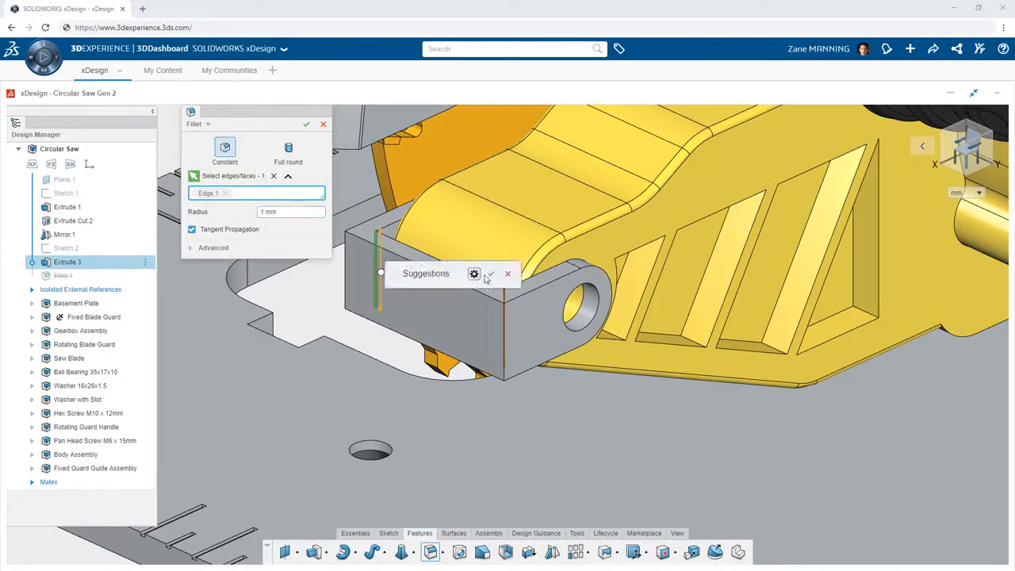
left_click(490, 275)
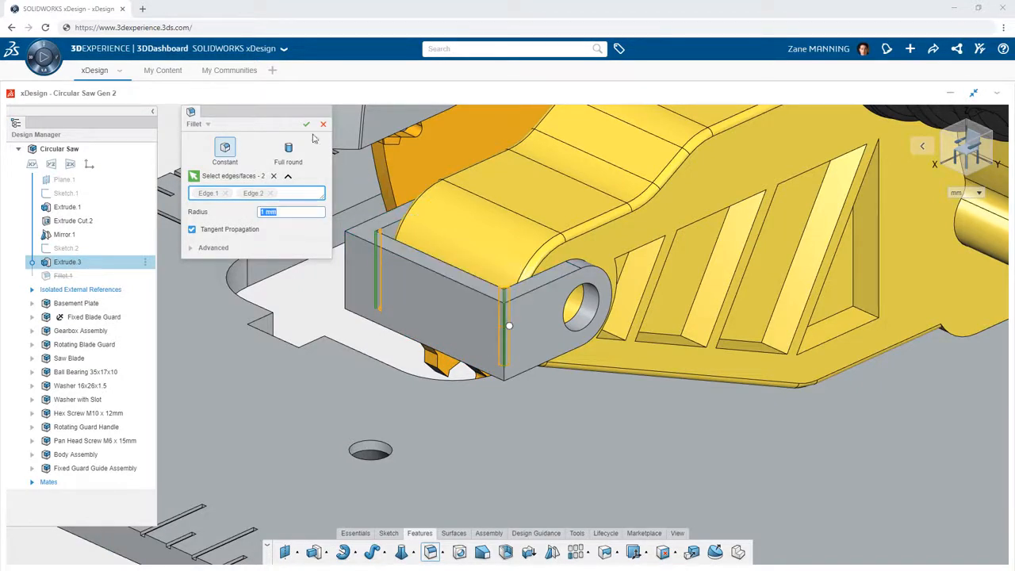
left_click(305, 127)
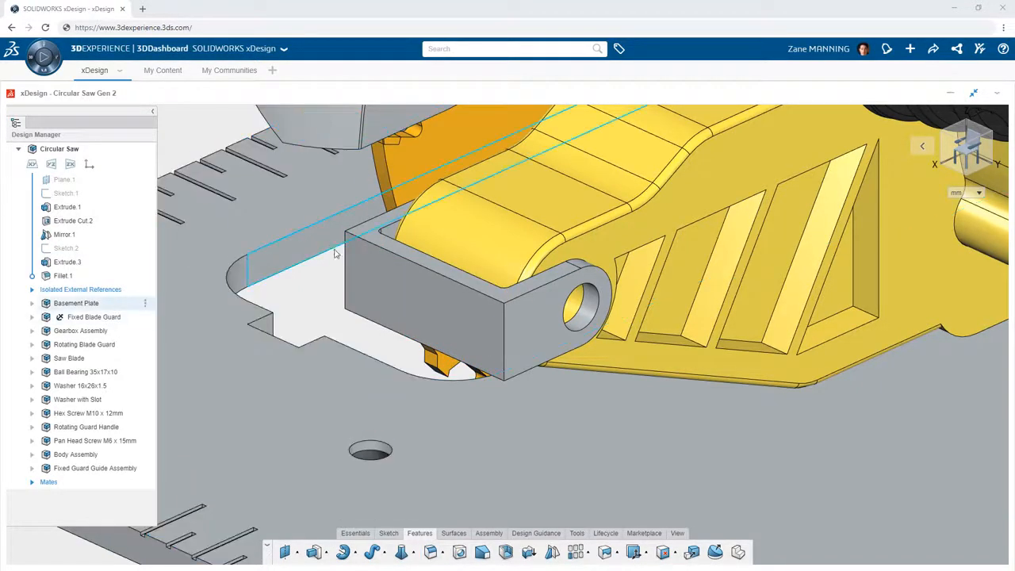
Fillet the bracket's two outer vertical corner edges with a 4 mm radius, including the matching second edge.
left_click(347, 269)
left_click(370, 229)
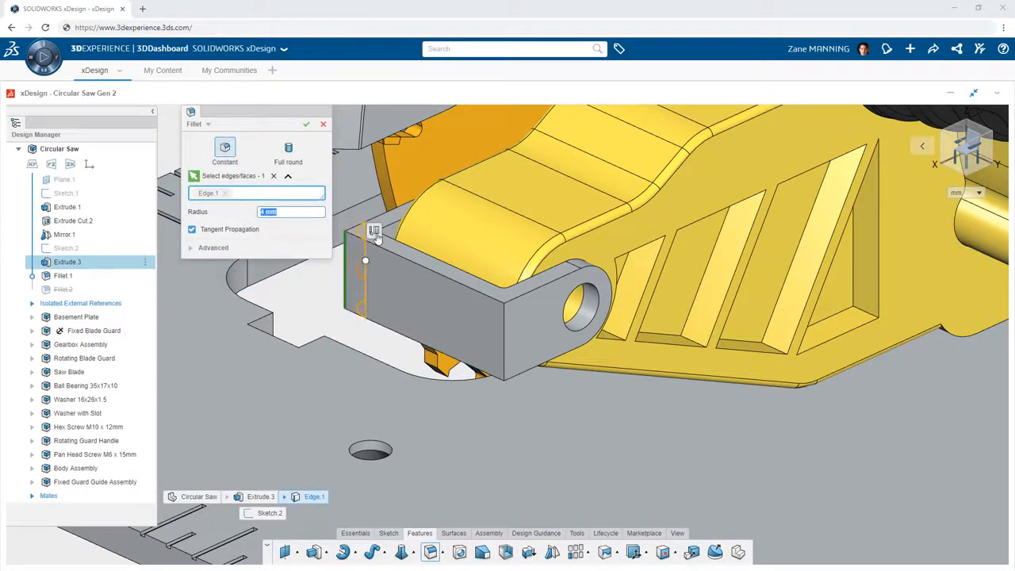
left_click(472, 236)
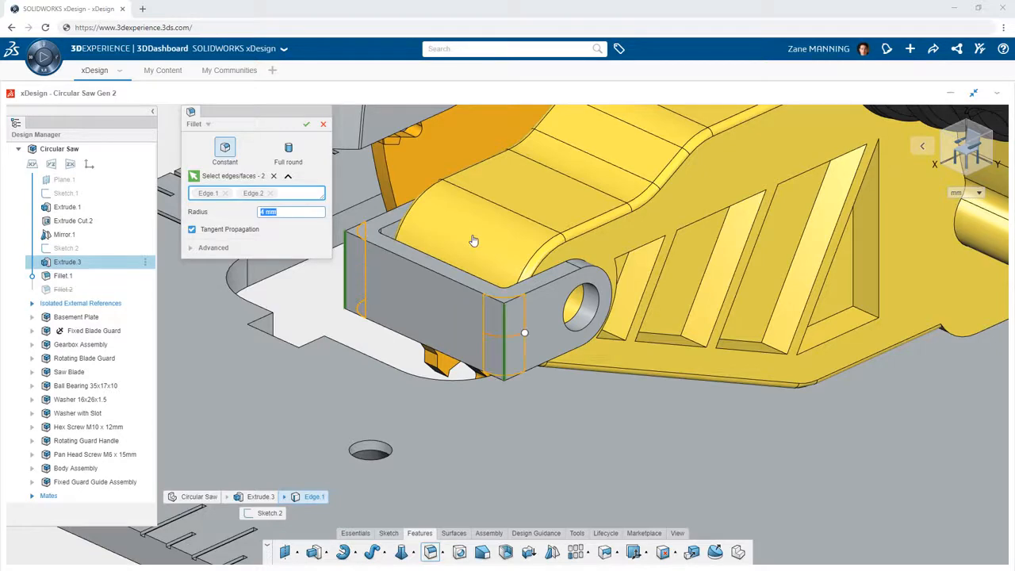
left_click(307, 125)
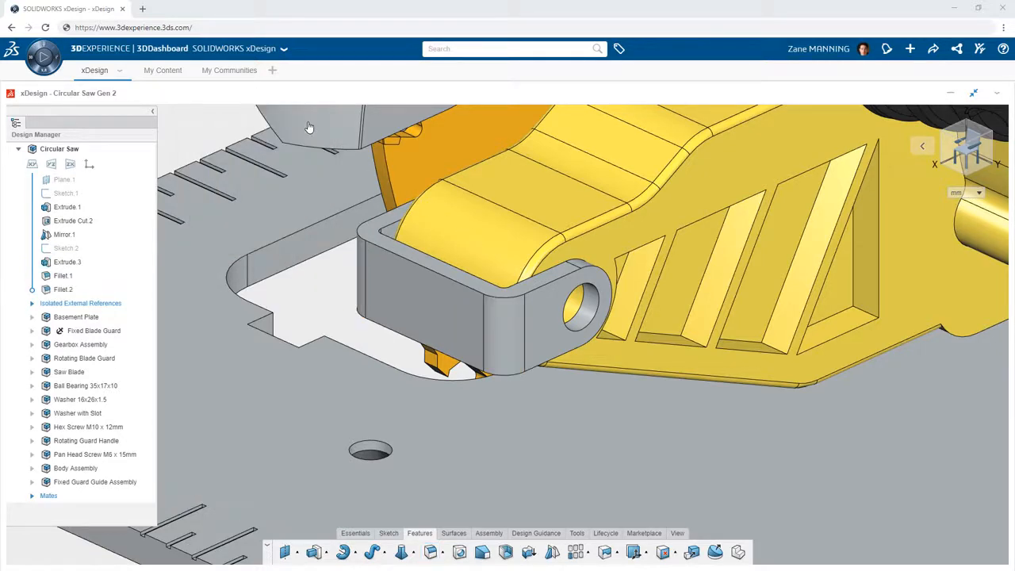
Start a sketch on the bracket's flat front face and project the face's bottom edge into it.
left_click(412, 314)
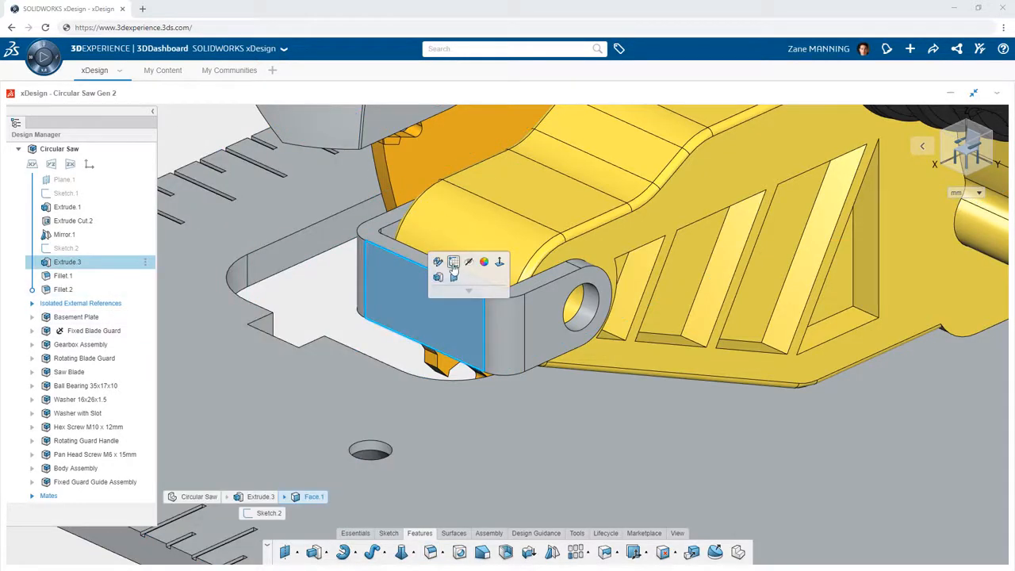
left_click(453, 268)
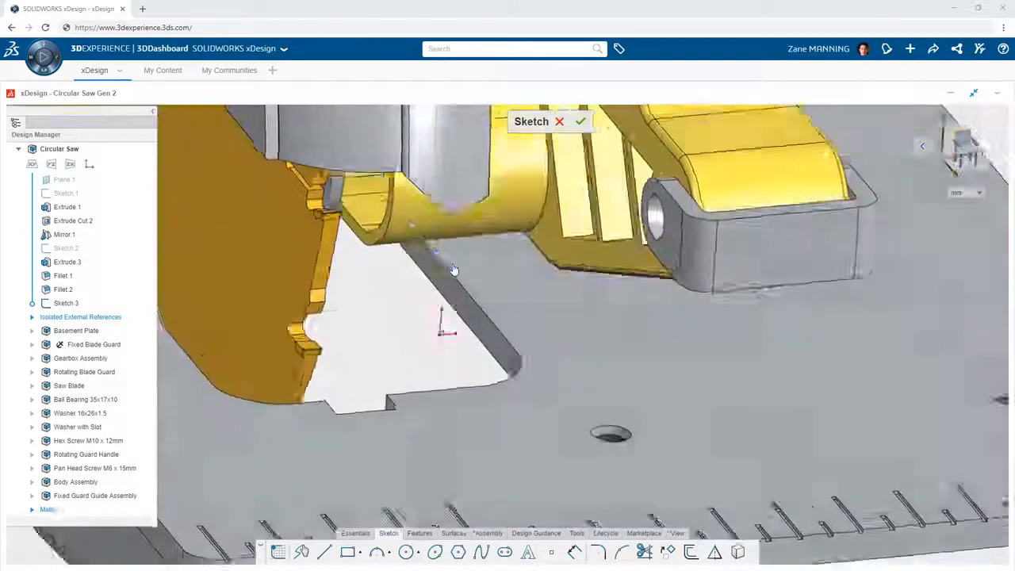
left_click(698, 252)
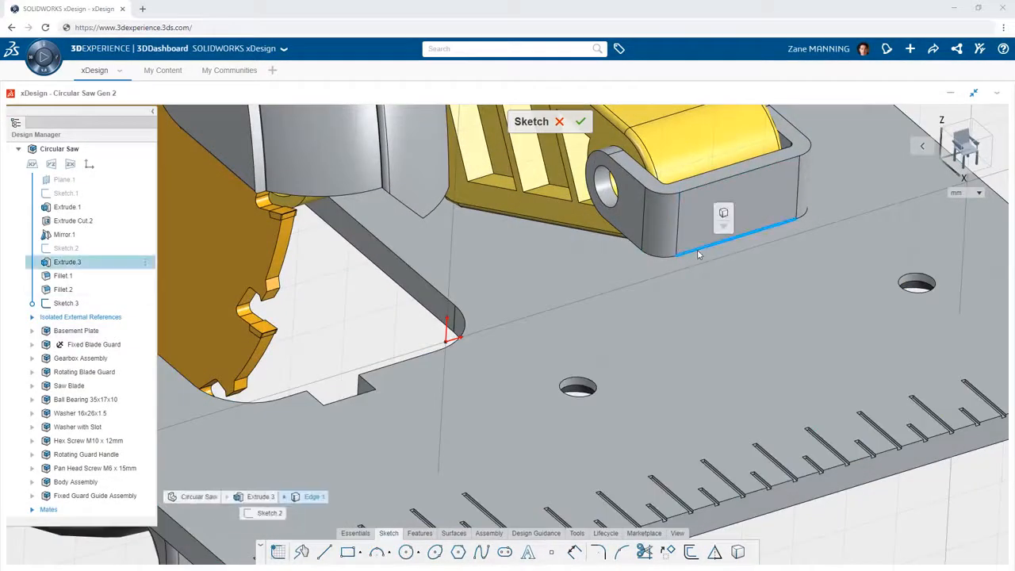
left_click(723, 218)
Sketch a closed L-shaped arm profile below the projected edge using lines and a rounded arc at its free end.
key("s")
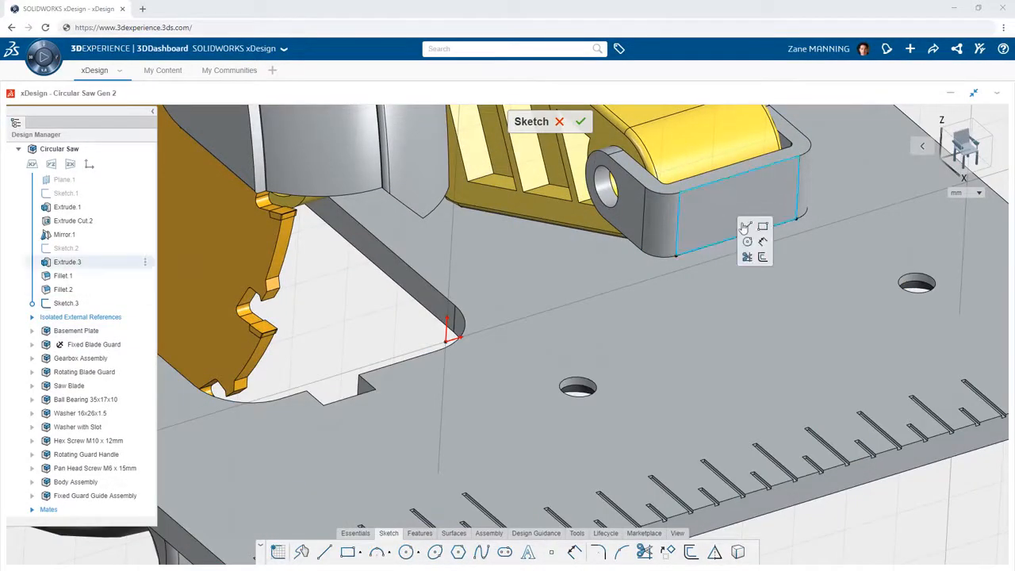
left_click(747, 227)
left_click(676, 255)
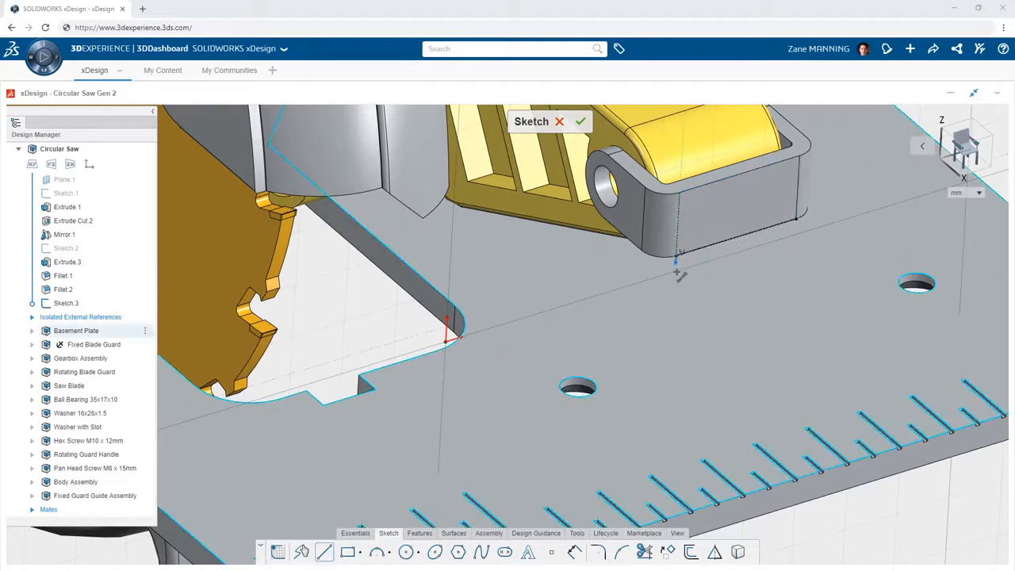
left_click(673, 310)
left_click(489, 366)
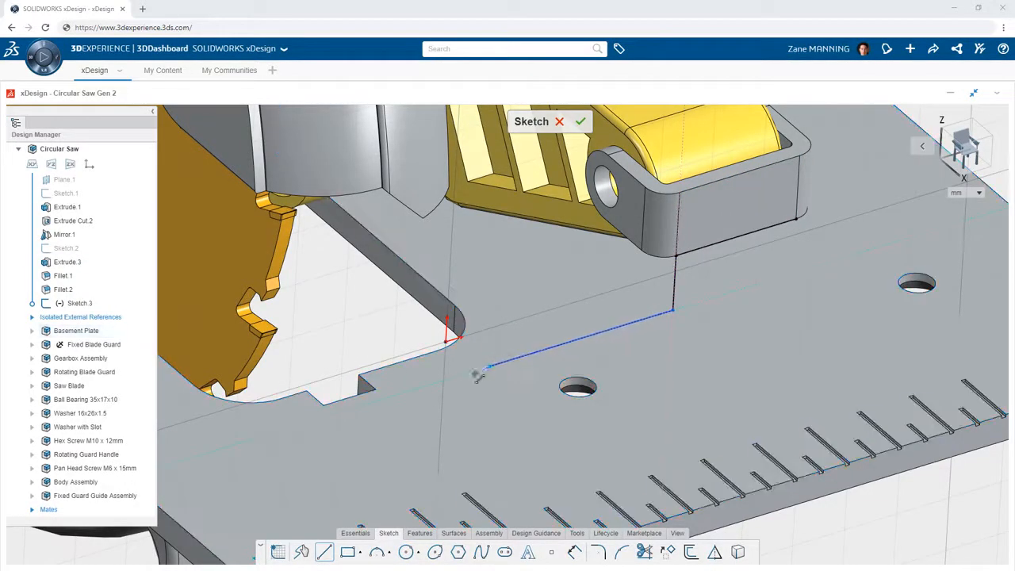
left_click(511, 421)
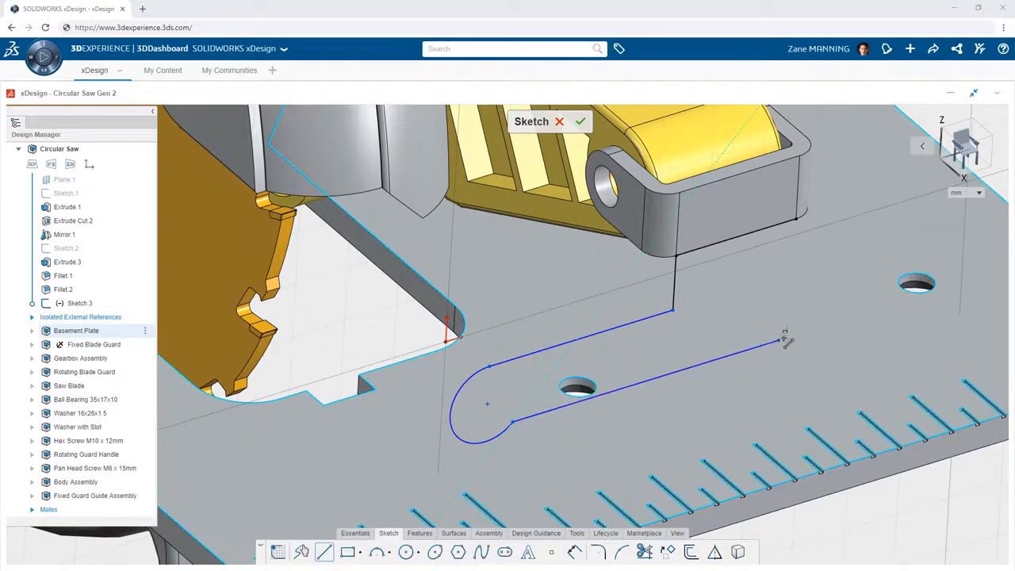
left_click(796, 219)
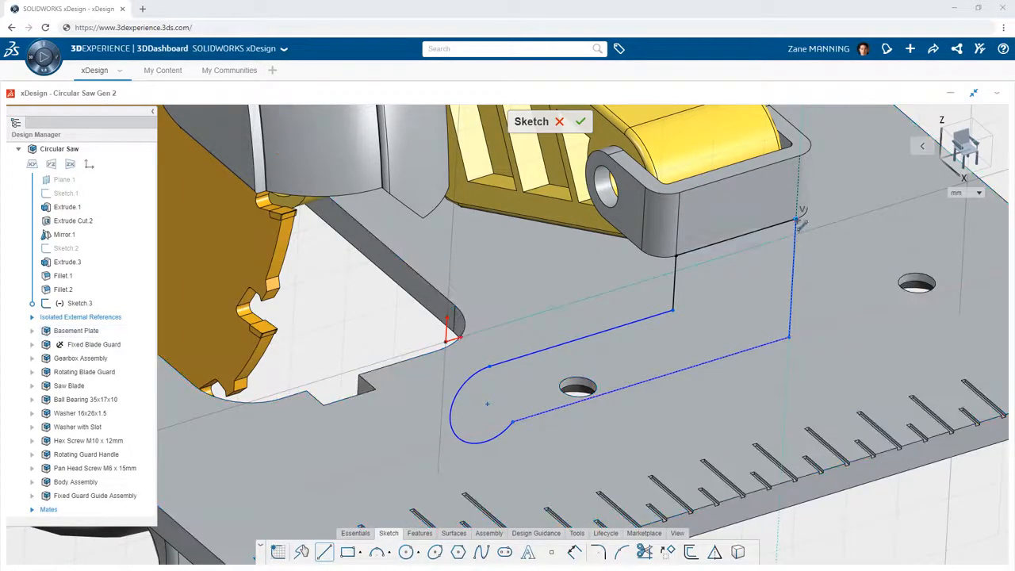
Draw one circle centred on the profile's end arc and another in its upper section beneath the bracket.
left_click(823, 246)
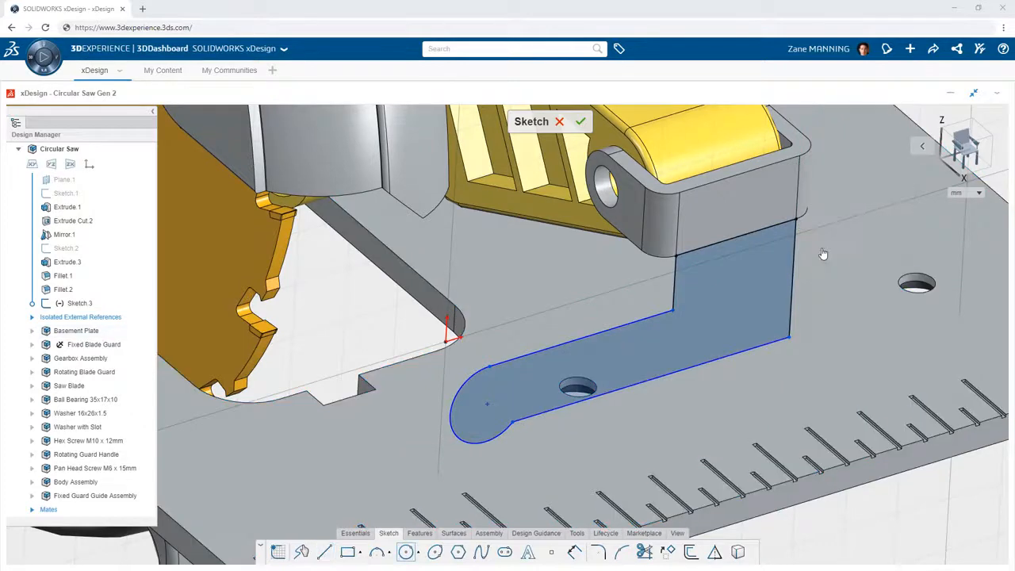
left_click(487, 404)
left_click(706, 296)
left_click(731, 294)
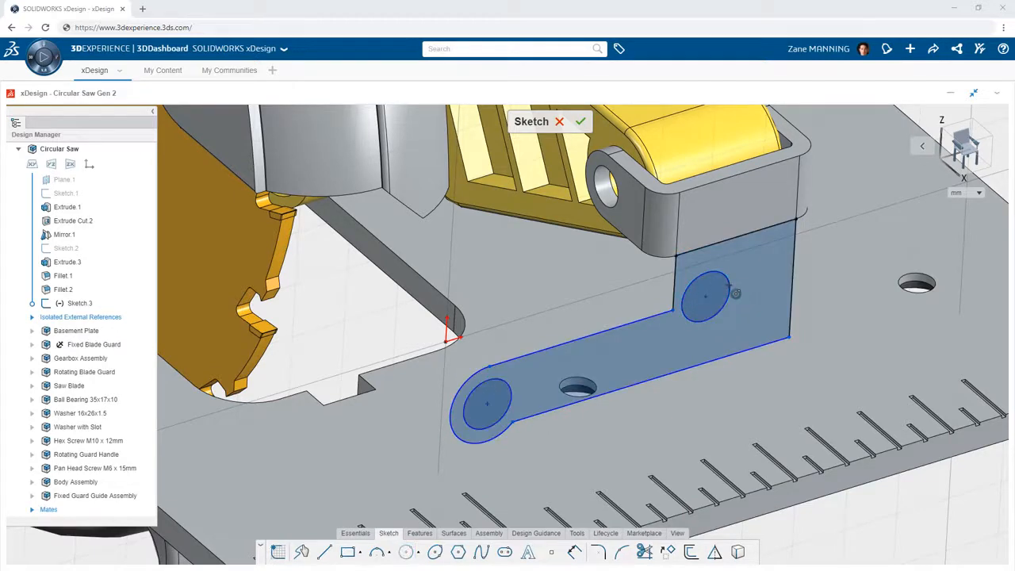
Dimension the circle at the rounded end of the arm profile with a 7 mm diameter.
left_click(769, 311)
left_click(480, 390)
left_click(402, 346)
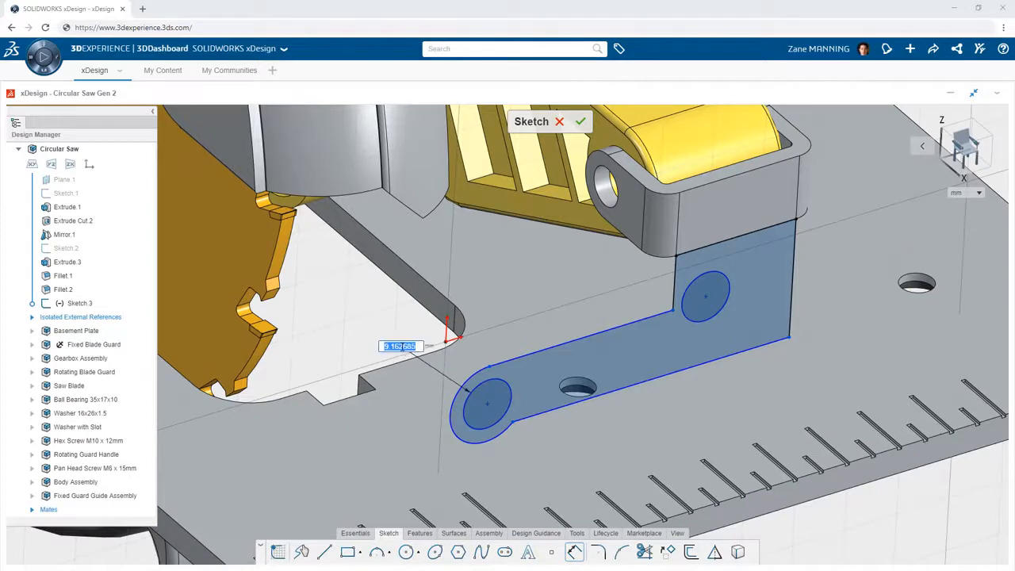
type("7")
key("Return")
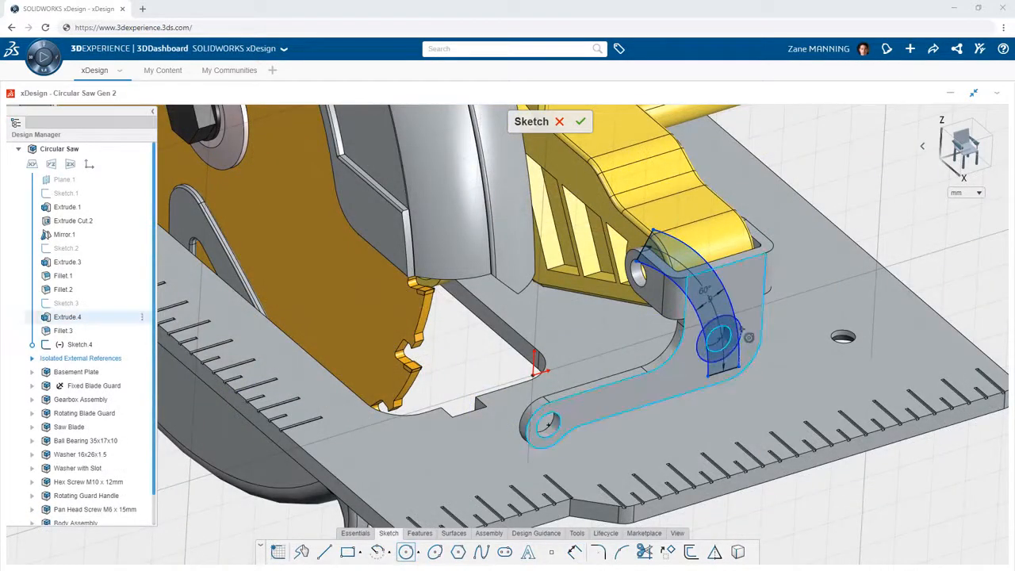
Draw a construction circle around the arm's upper hole and make it tangent to the curved slot's outer and inner arcs.
left_click(742, 334)
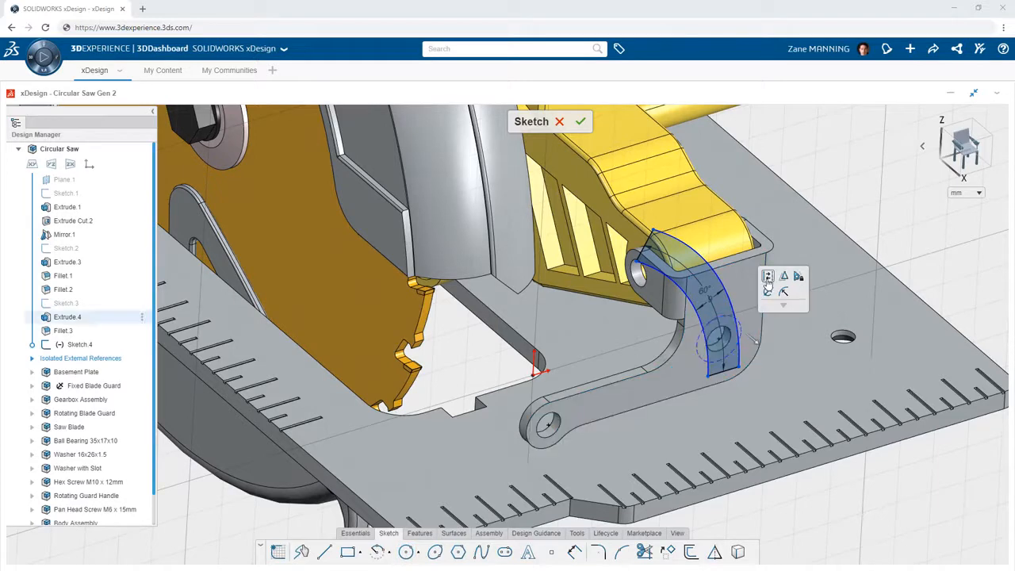
left_click(740, 320)
left_click(744, 337, "ctrl")
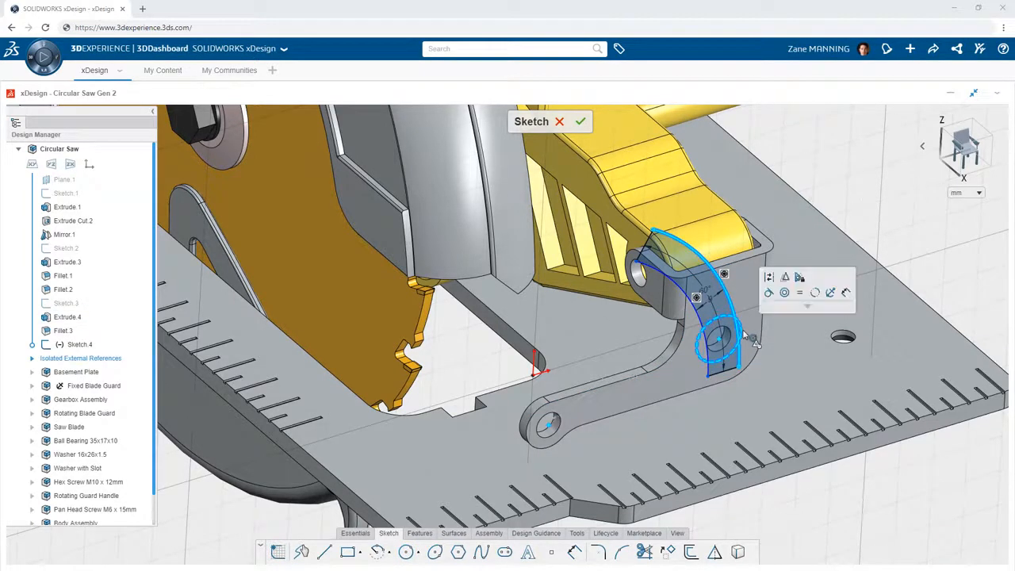
left_click(769, 293)
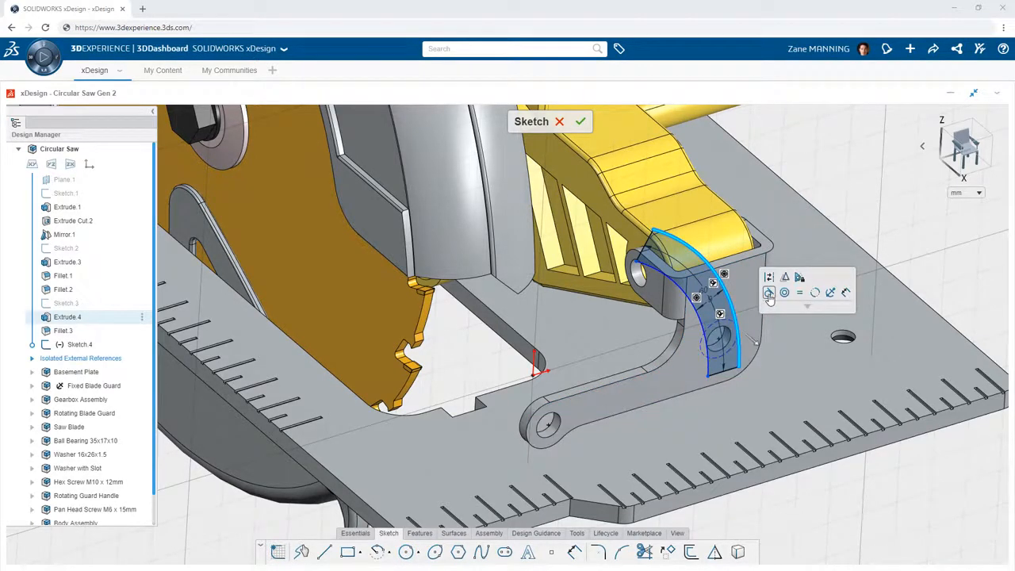
left_click(698, 340)
left_click(701, 349, "ctrl")
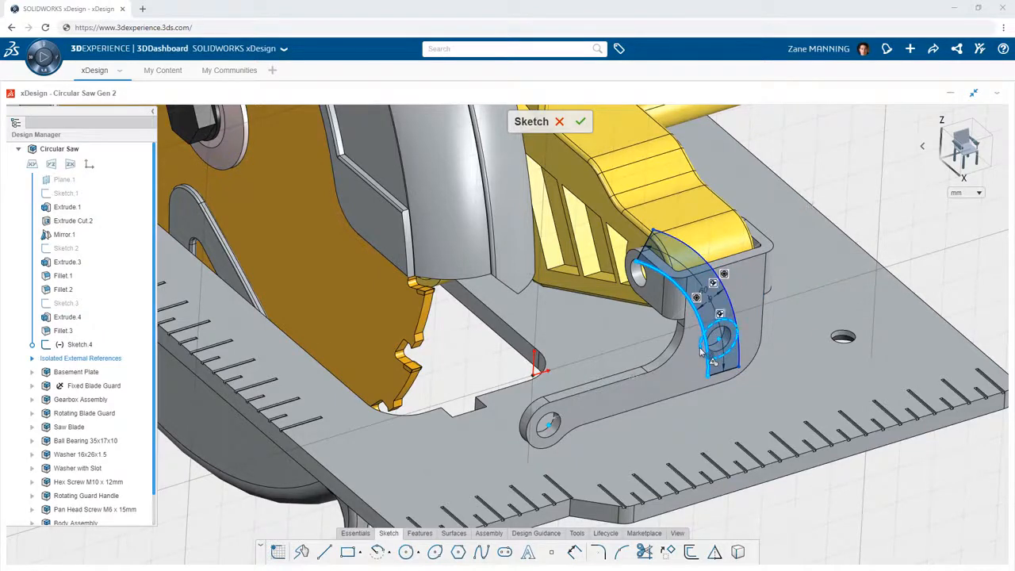
left_click(726, 311)
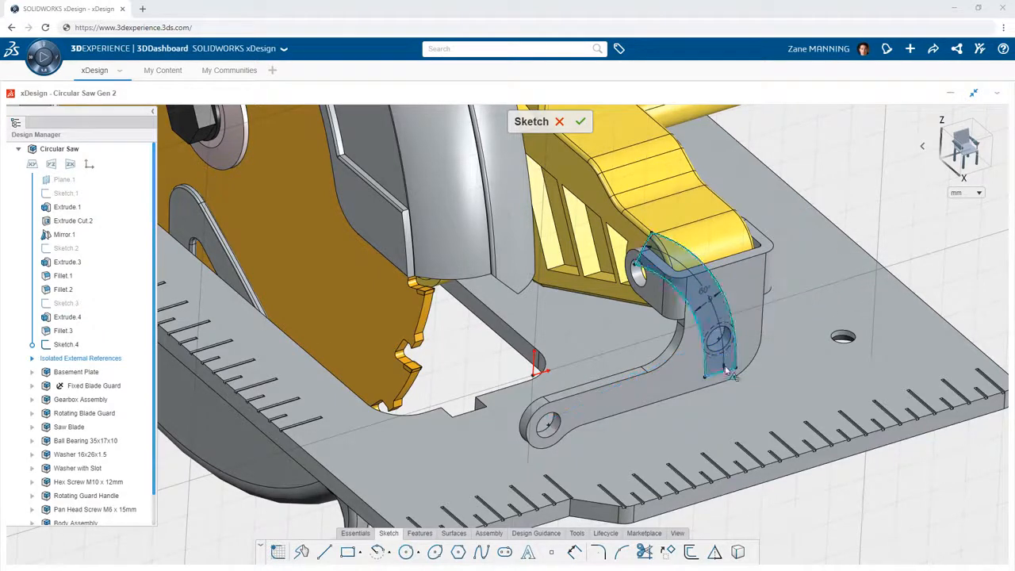
Offset the curved slot outline and make the surrounding profile's end arc coradial with the edge of the arm's rounded end.
left_click(692, 554)
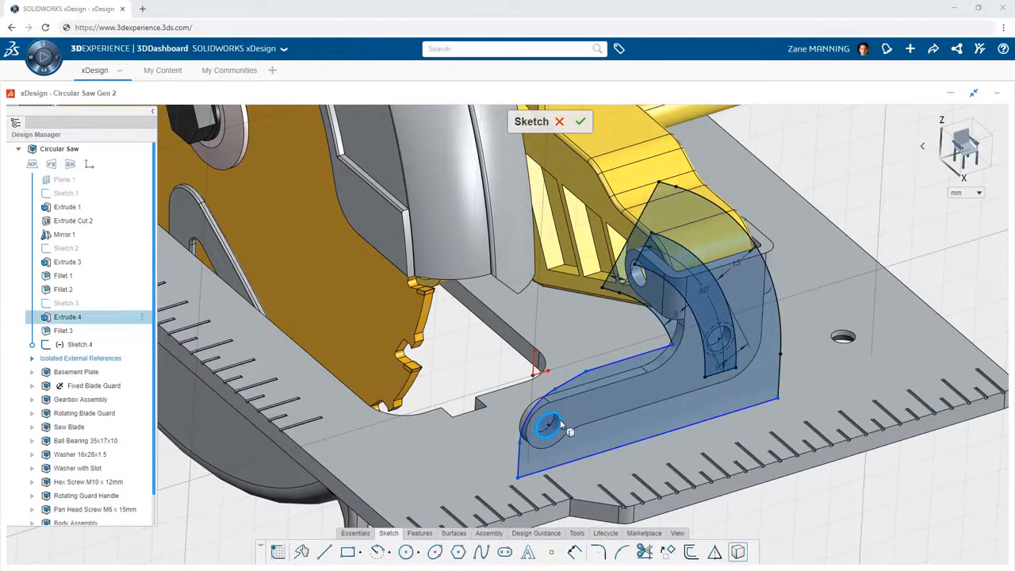
left_click(545, 406)
left_click(591, 365)
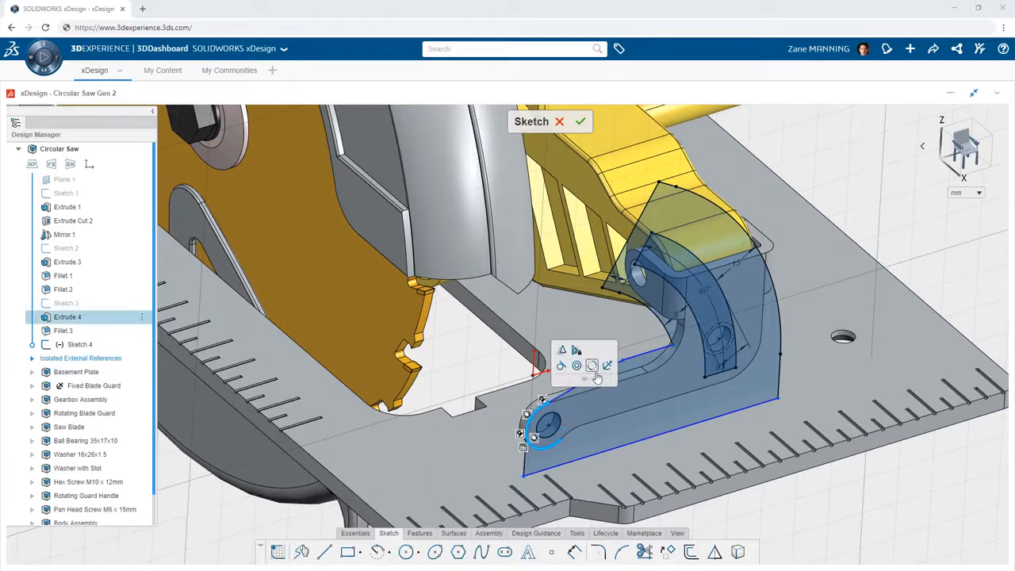
Make the profile's bottom line collinear with the base plate's edge and dimension the upper line's distance from that bottom line.
left_click(640, 441)
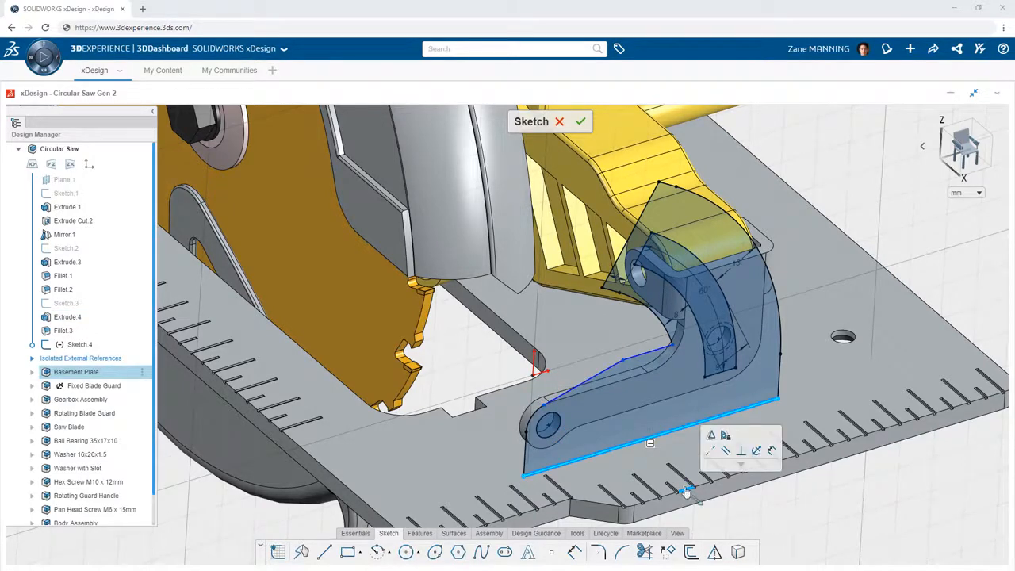
left_click(653, 357)
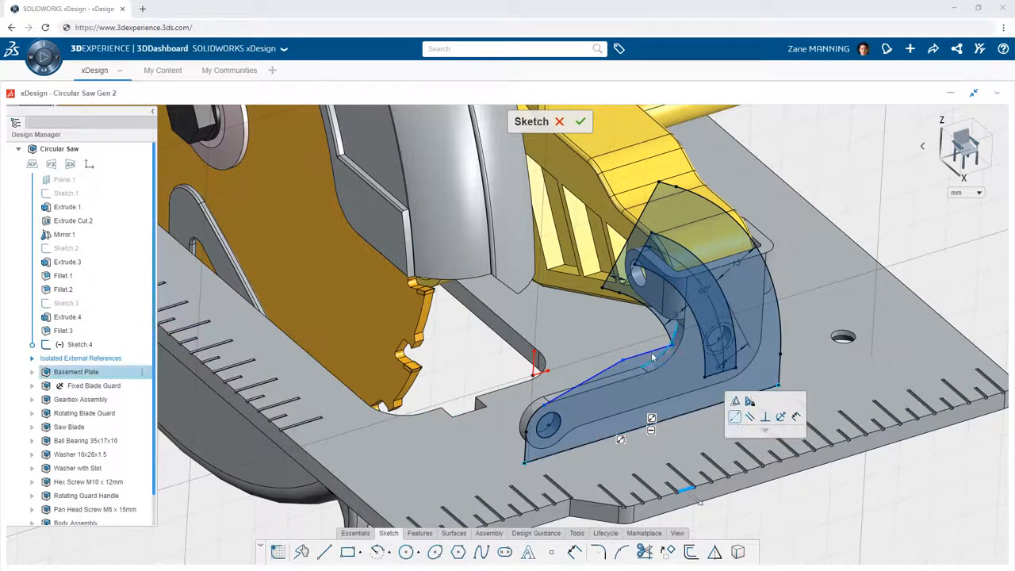
left_click(670, 419, "ctrl")
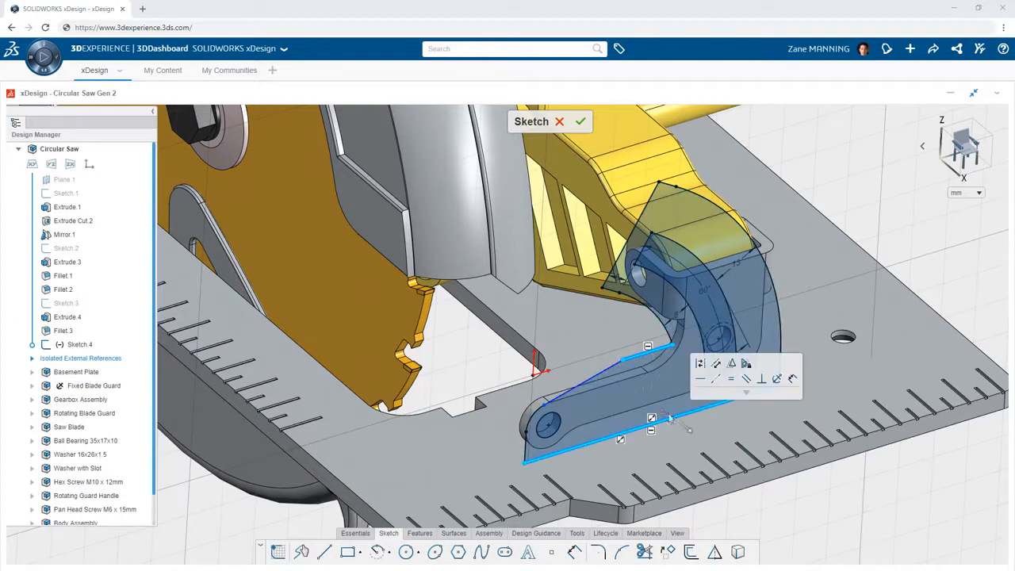
left_click(642, 394)
key("Return")
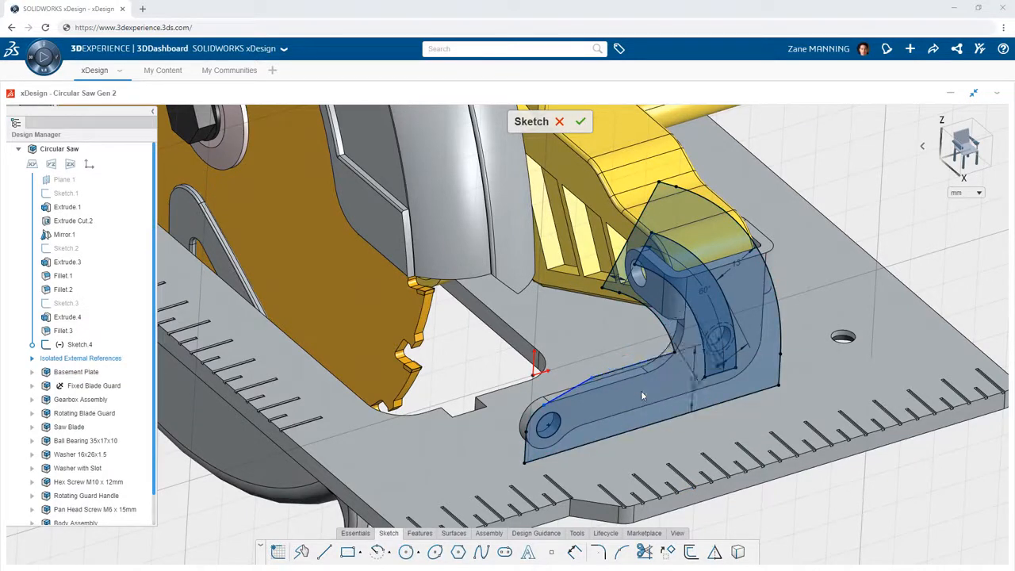
Dimension the angle between the profile's bottom line and the sloped line near the rounded end at 15°.
key("s")
left_click(681, 420)
left_click(529, 409)
left_click(488, 436)
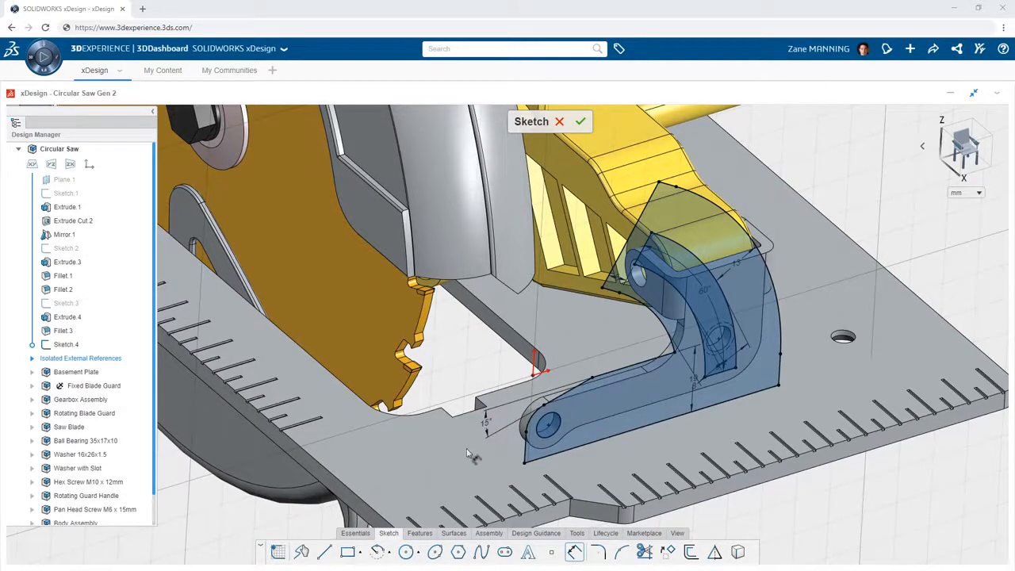
Extrude the arm profile Sketch.4 as a new solid body with a blind distance of 6 mm.
left_click(420, 536)
left_click(314, 552)
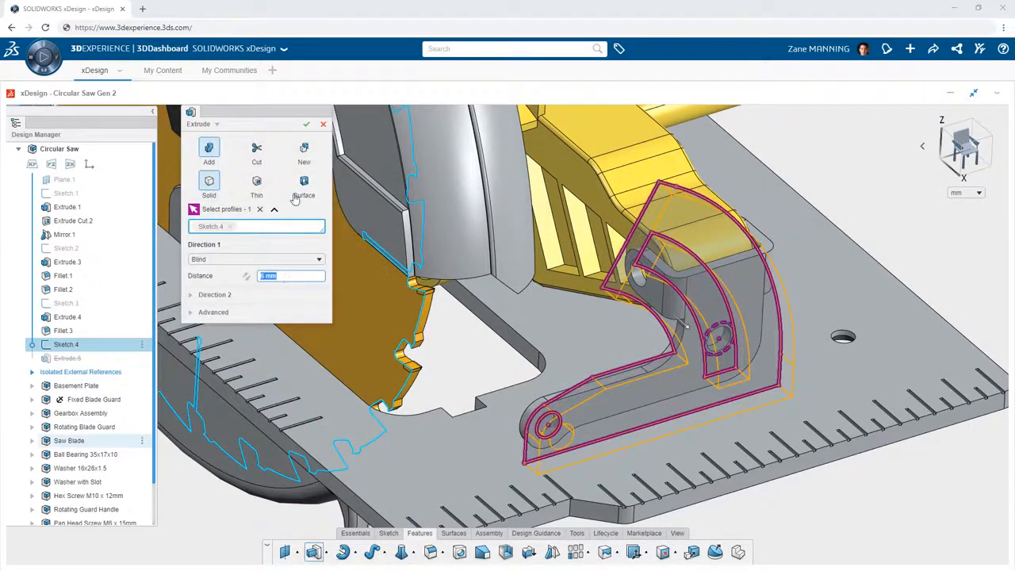
left_click(305, 158)
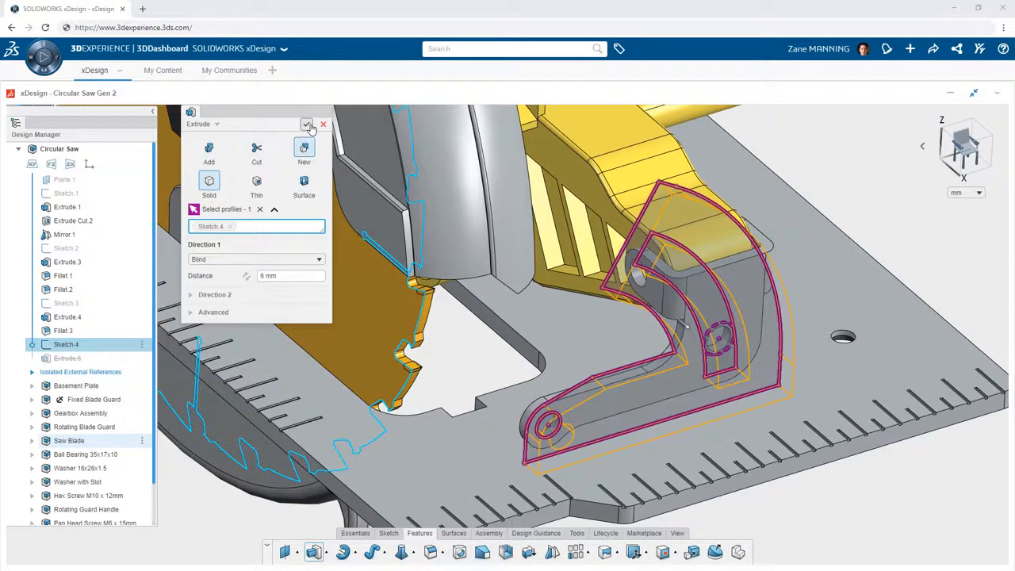
left_click(307, 125)
Set up a thin extrude of the curved slot region in Sketch.4 with 2 mm thickness in the reversed thickness direction.
left_click(67, 345)
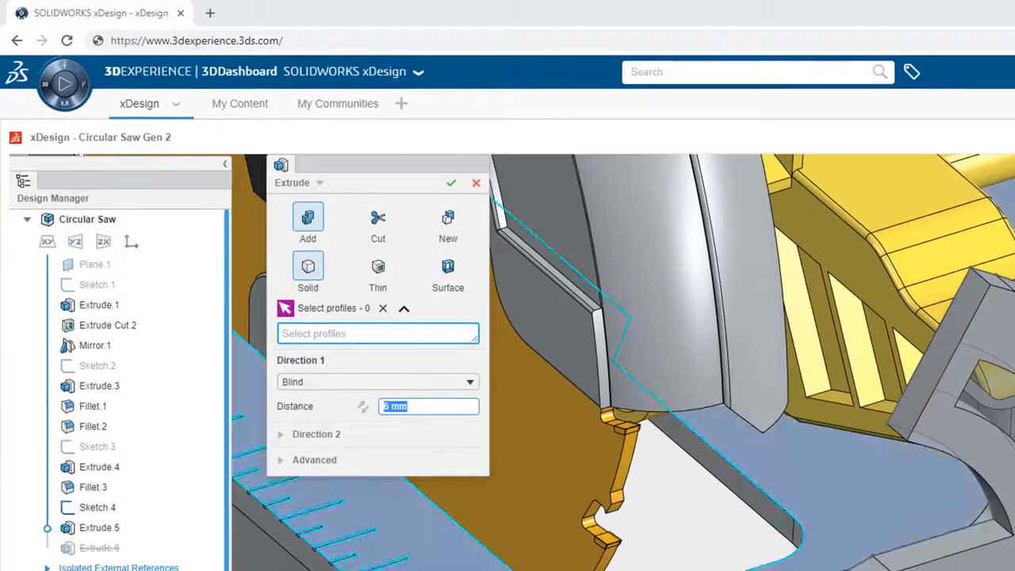
left_click(758, 290)
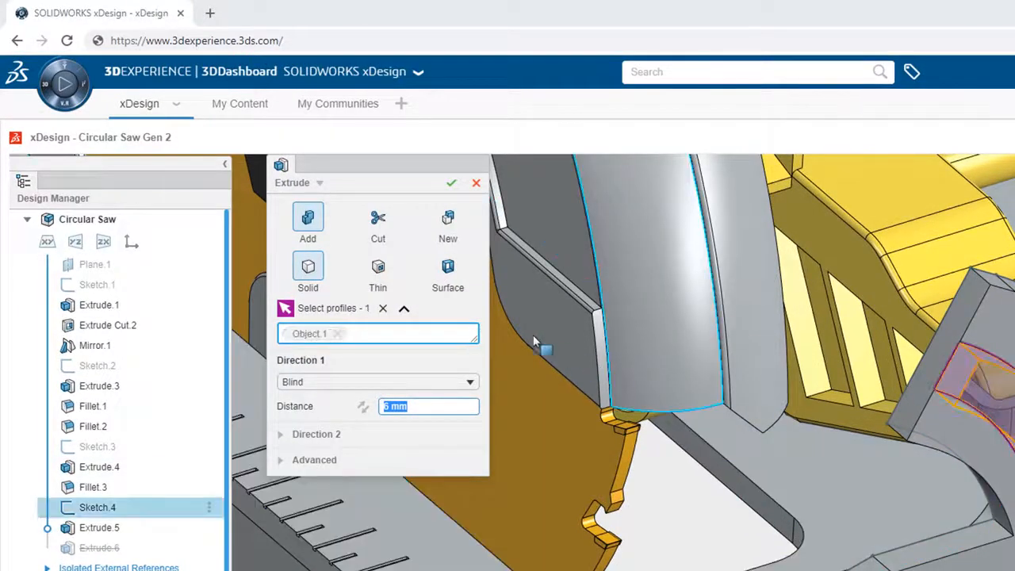
left_click(379, 270)
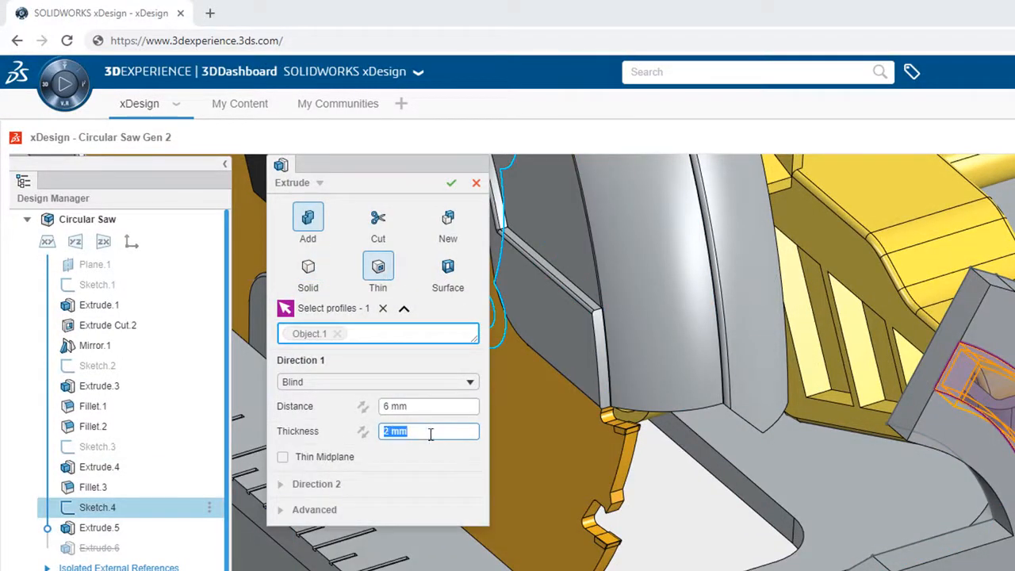
left_click(362, 430)
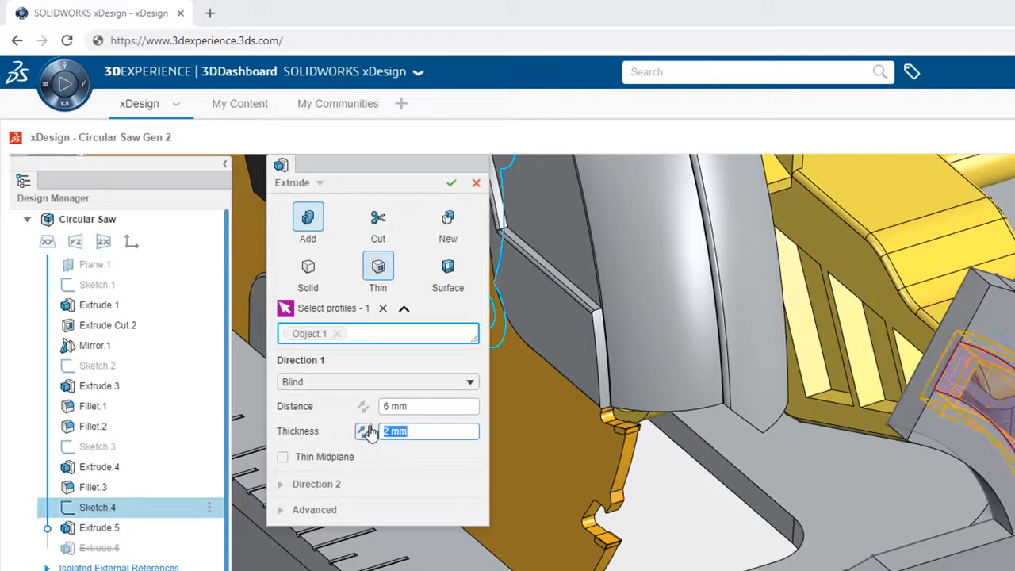
End the thin extrude up to the arm's outer face with a reversed 1 mm offset.
left_click(361, 382)
left_click(341, 462)
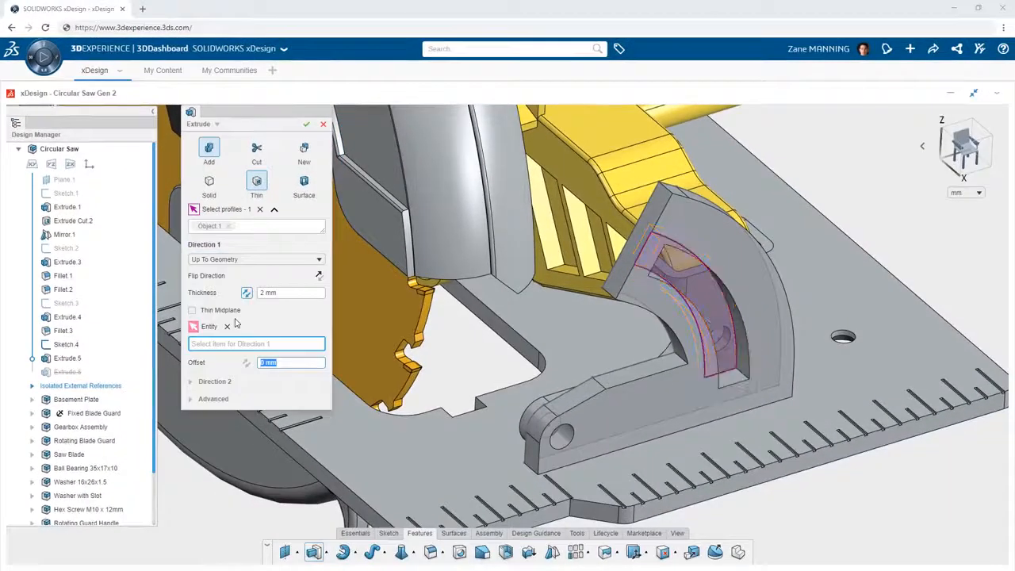
left_click(585, 445)
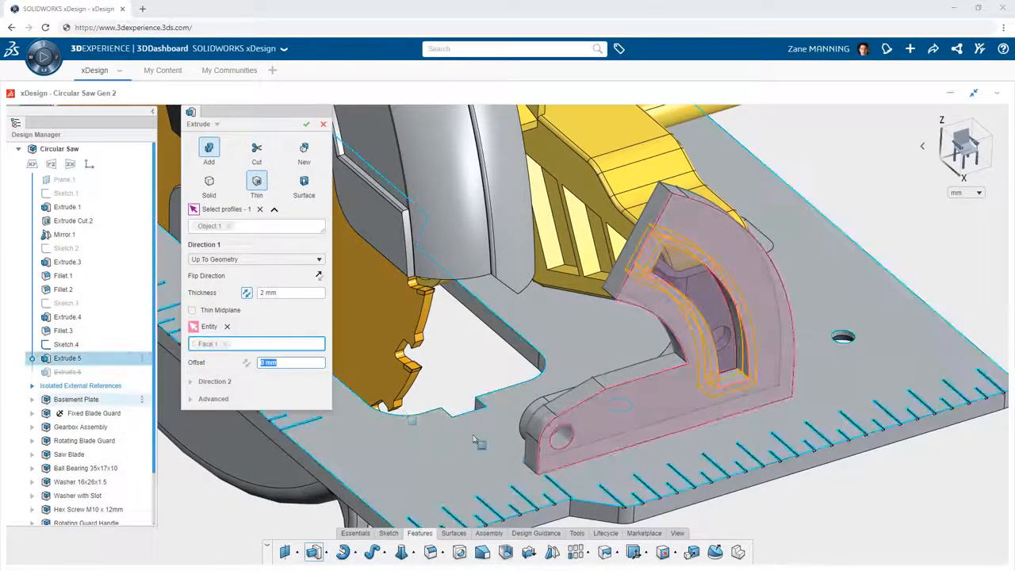
left_click(247, 364)
Turn off automatic merging, merge the slot rim only with the new arm body, and complete the thin extrude.
left_click(213, 399)
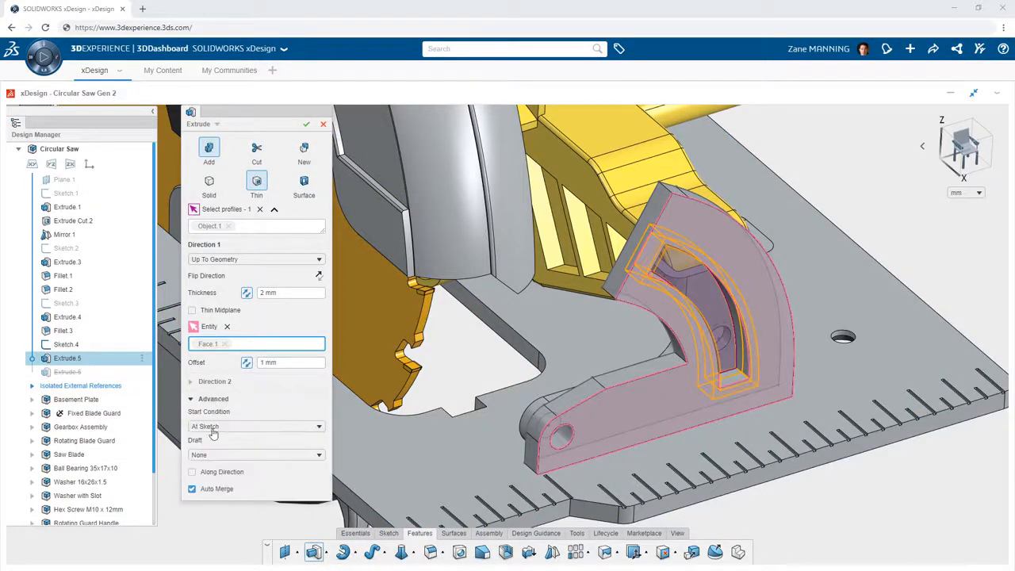
left_click(192, 489)
left_click(560, 464)
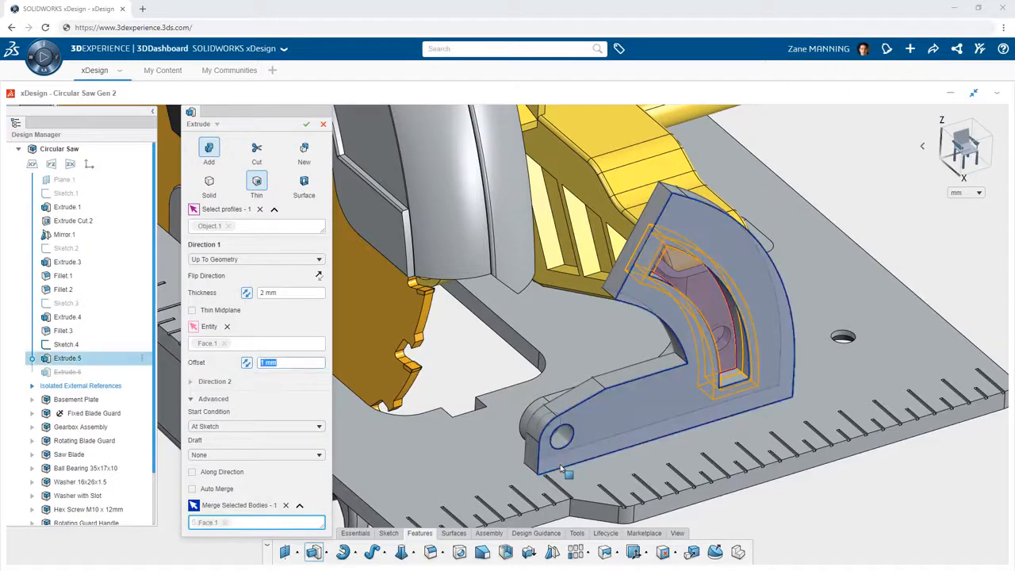
left_click(308, 125)
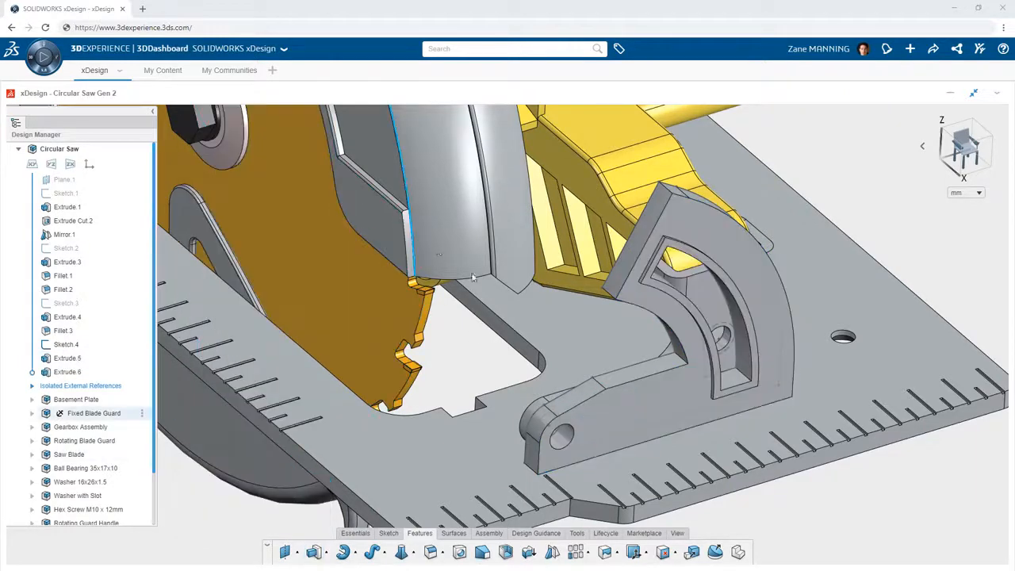
Hide the arm's profile sketch and fillet the two corner edges at the arm's upper end.
left_click(642, 427)
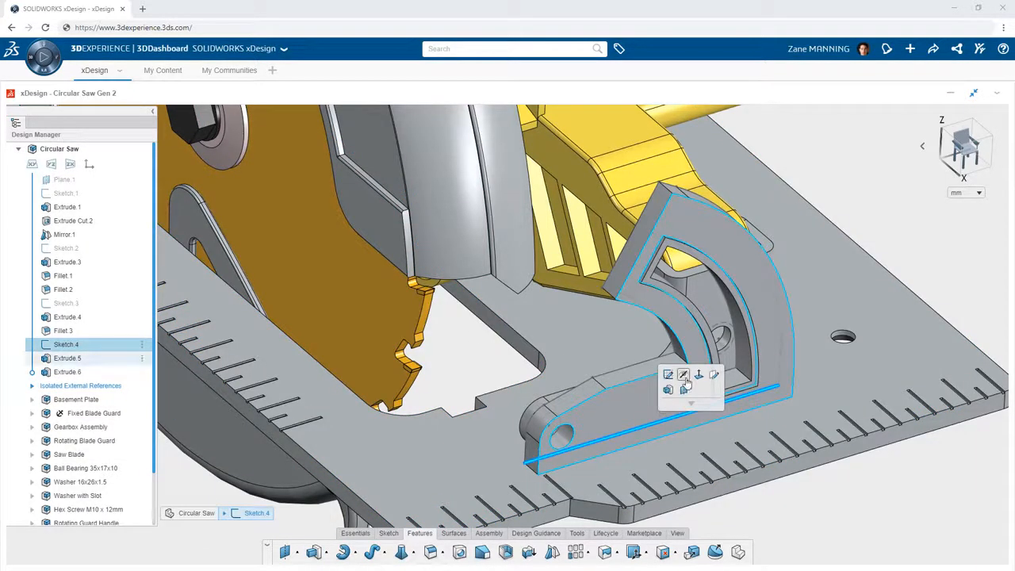
left_click(684, 388)
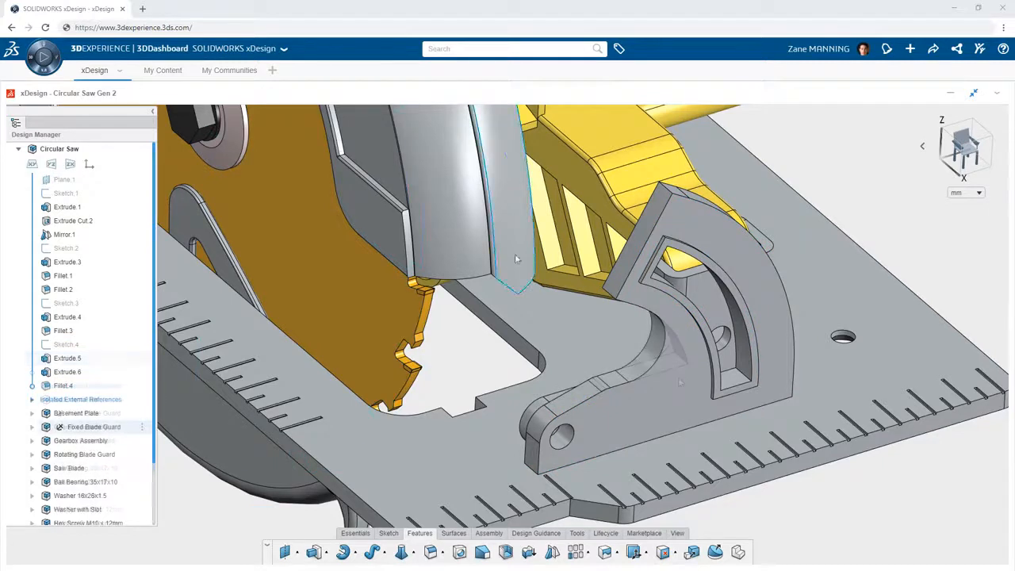
left_click(609, 296)
left_click(650, 254)
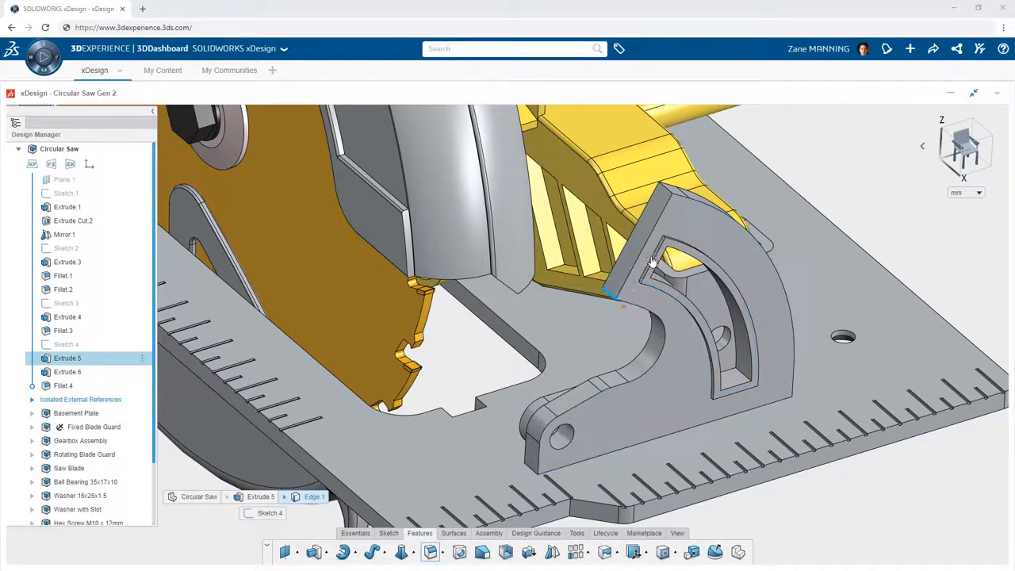
left_click(669, 198)
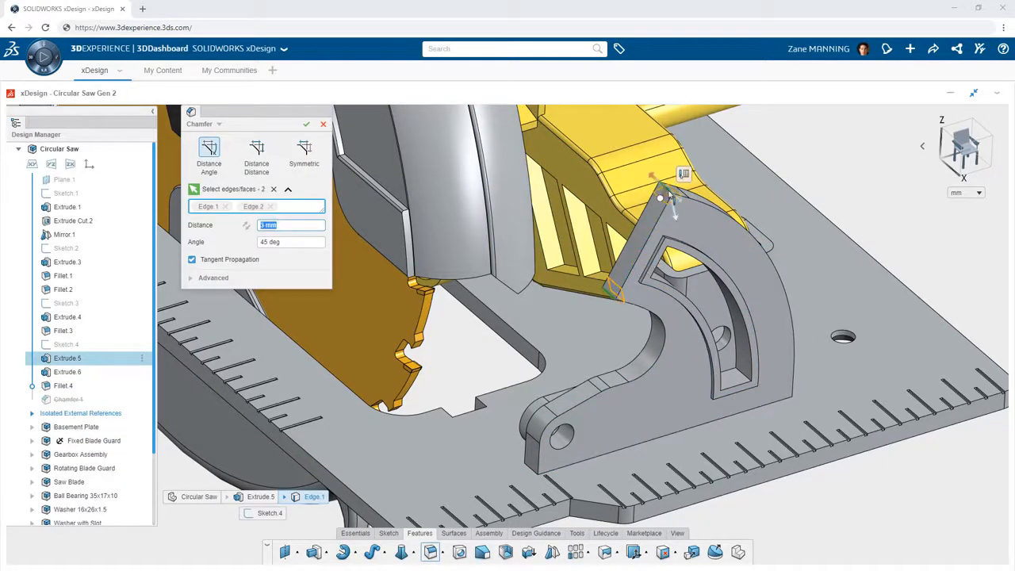
left_click(208, 126)
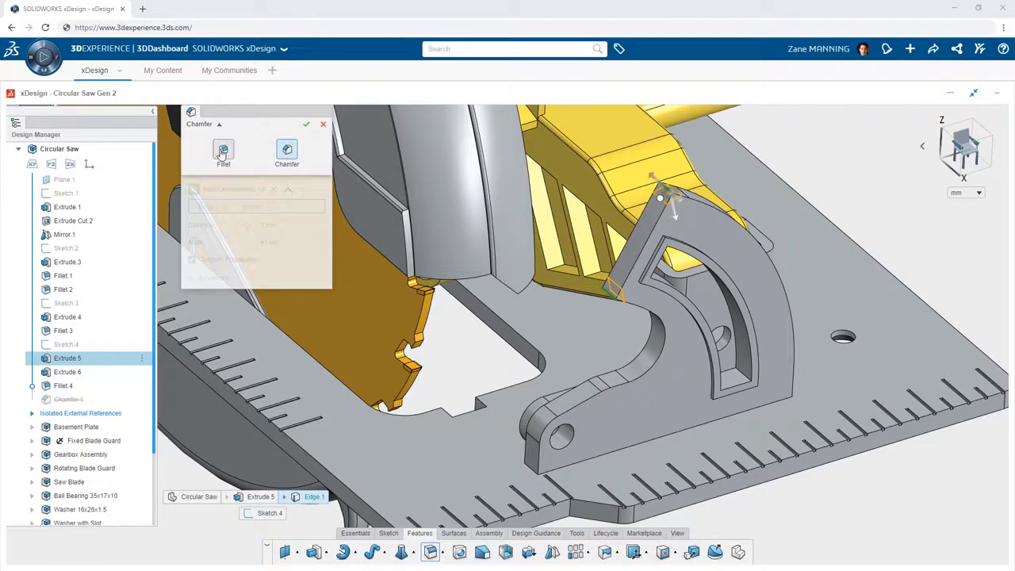
left_click(223, 151)
left_click(305, 126)
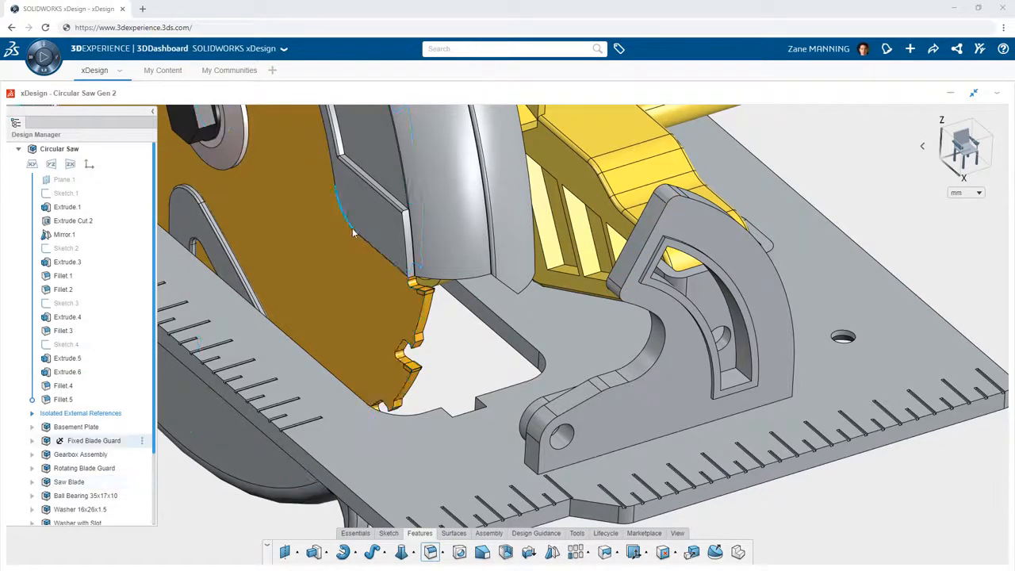
Fillet the arm's two outline edges at the rounded end by 1 mm with tangent propagation.
left_click(527, 450)
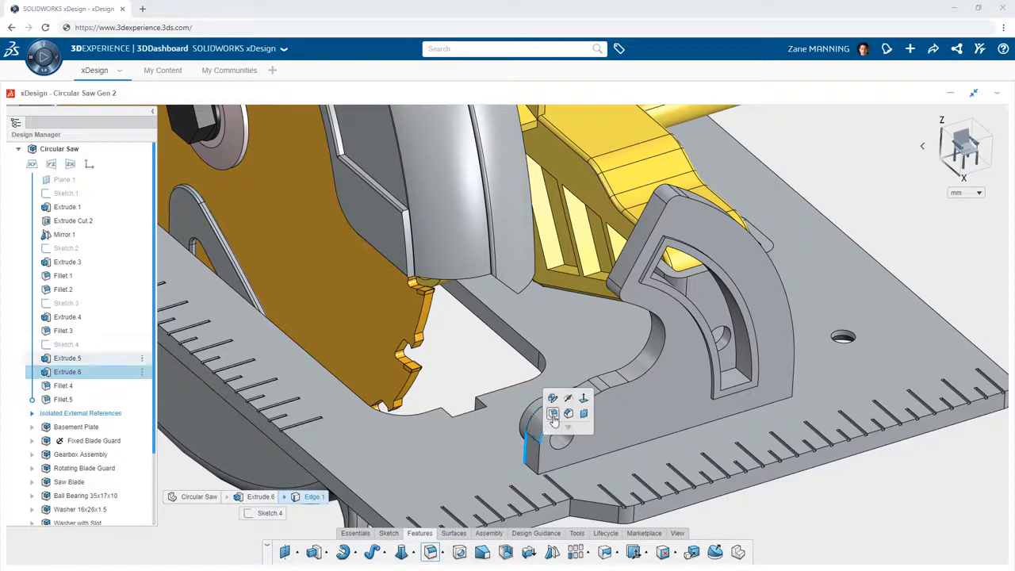
left_click(553, 413)
left_click(540, 457)
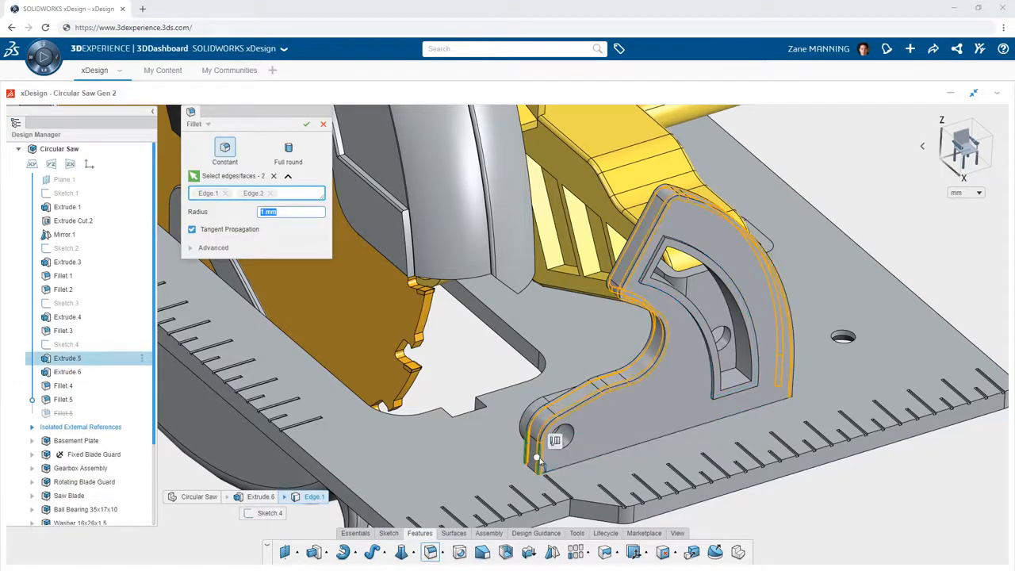
left_click(306, 126)
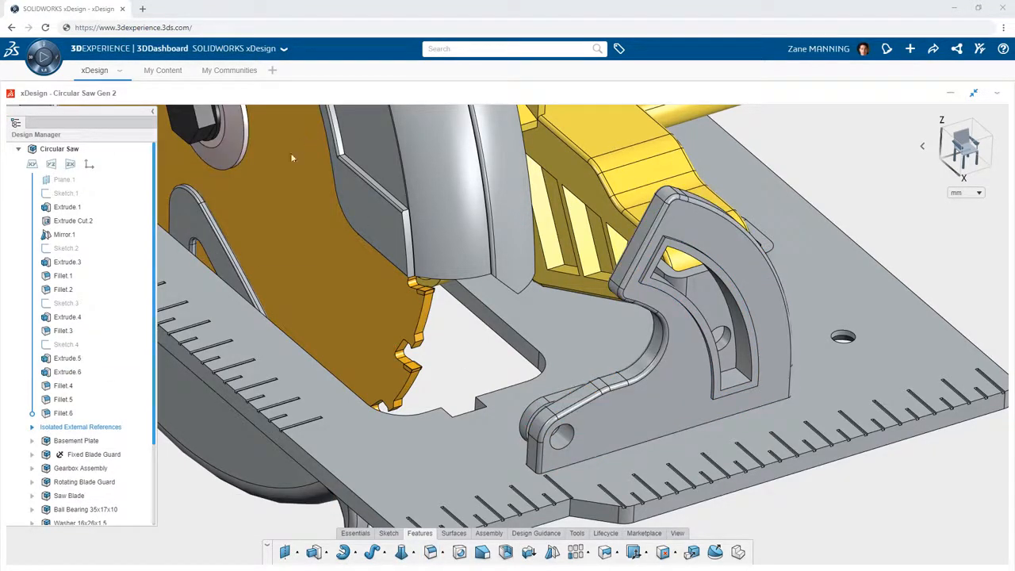
Convert the 1 mm outline fillet into a symmetric chamfer with a 1 mm distance.
left_click(80, 411)
left_click(92, 391)
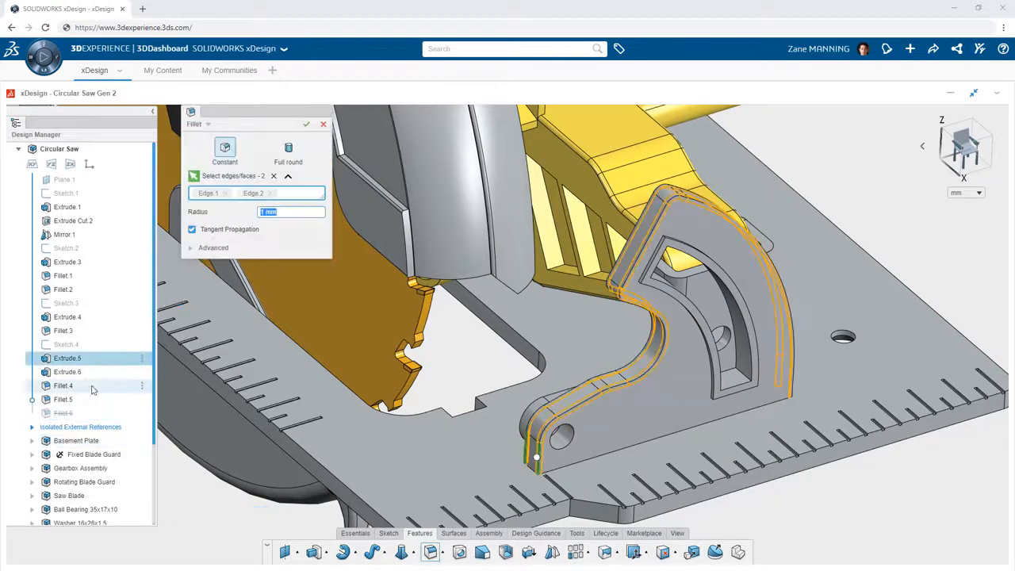
left_click(197, 124)
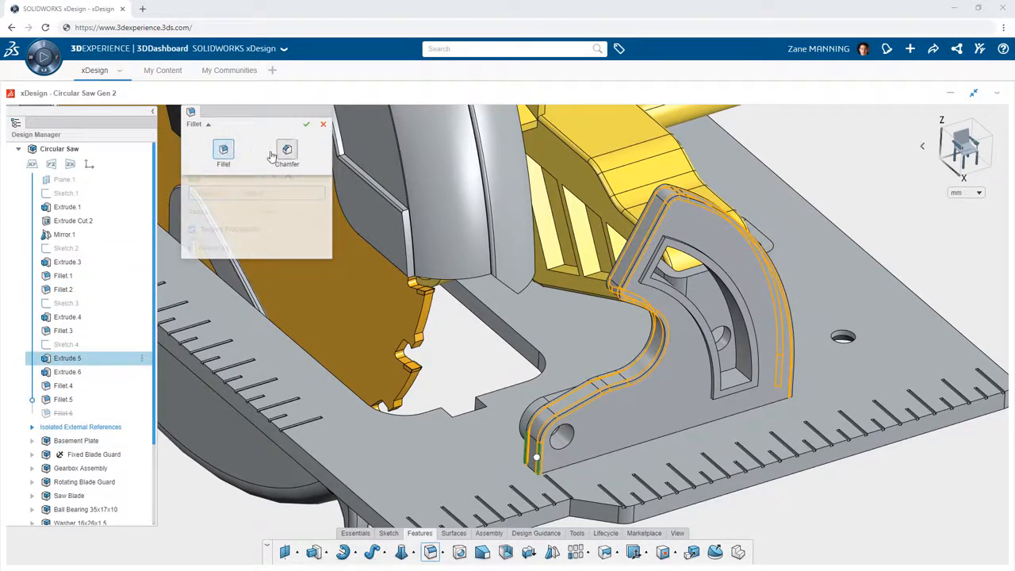
left_click(282, 152)
left_click(304, 147)
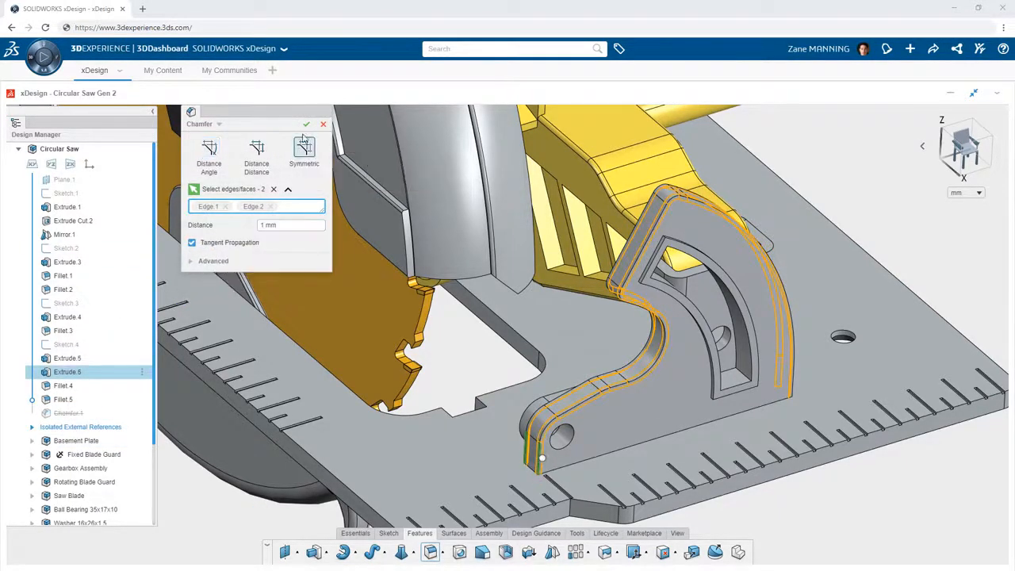
left_click(306, 124)
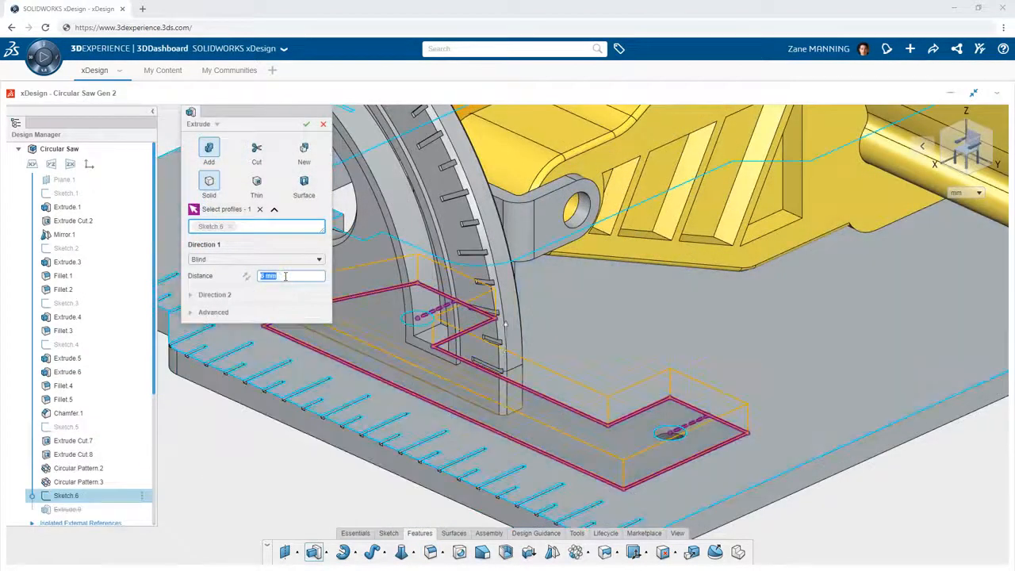
Extrude the base flange profile Sketch.6 by 6 mm with a 5° draft in Direction 1, merging it only with the guide arm body.
left_click(213, 313)
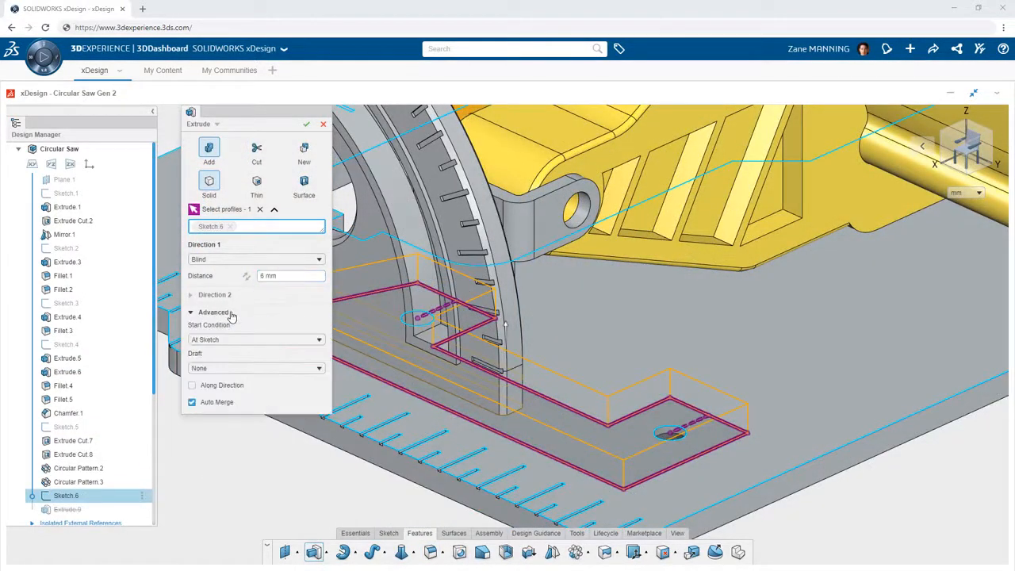
left_click(252, 368)
left_click(250, 389)
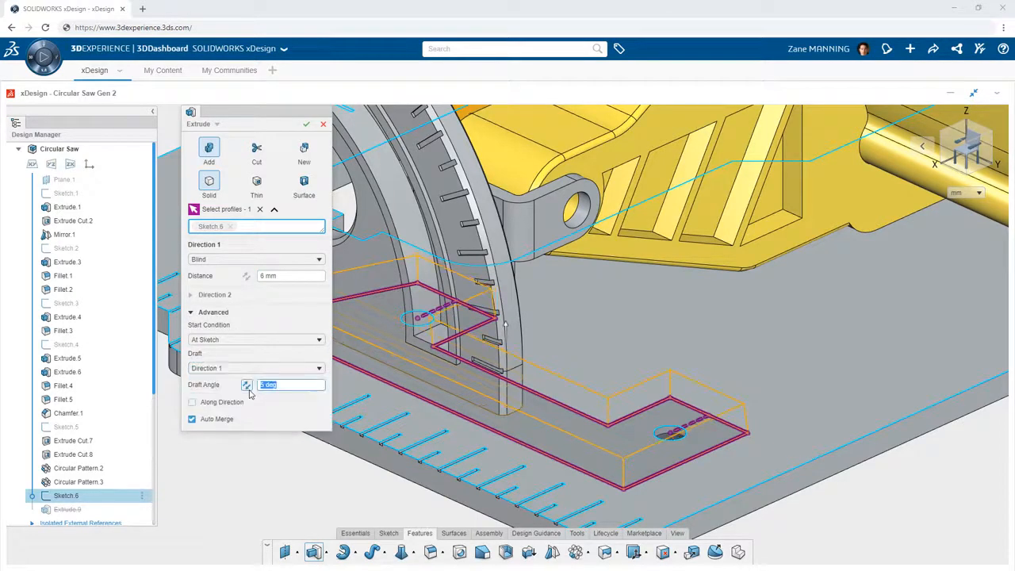
left_click(219, 419)
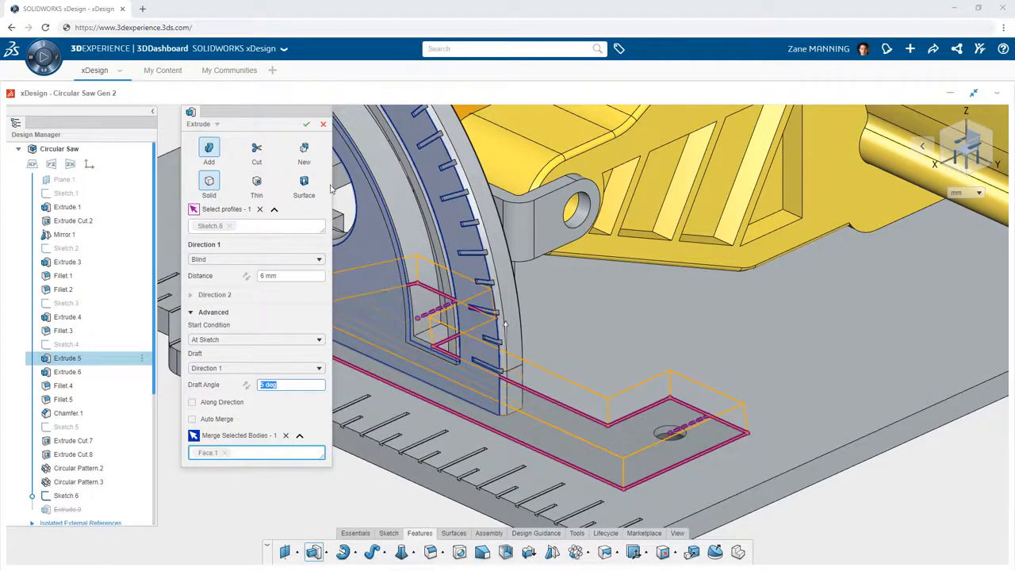
left_click(306, 125)
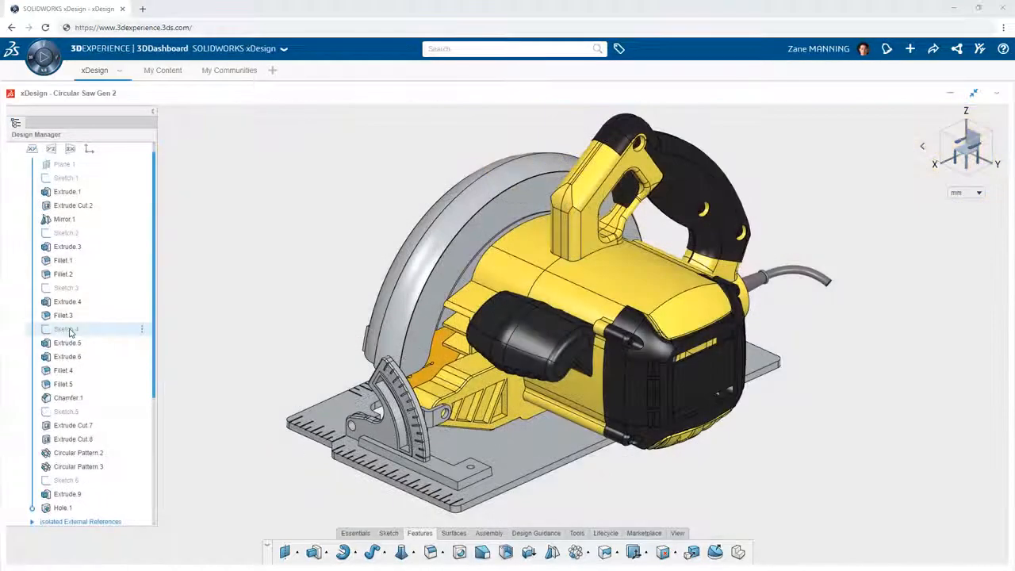
Make a new component named Angle Bracket from the features Sketch.4 through Hole.1.
left_click(68, 329)
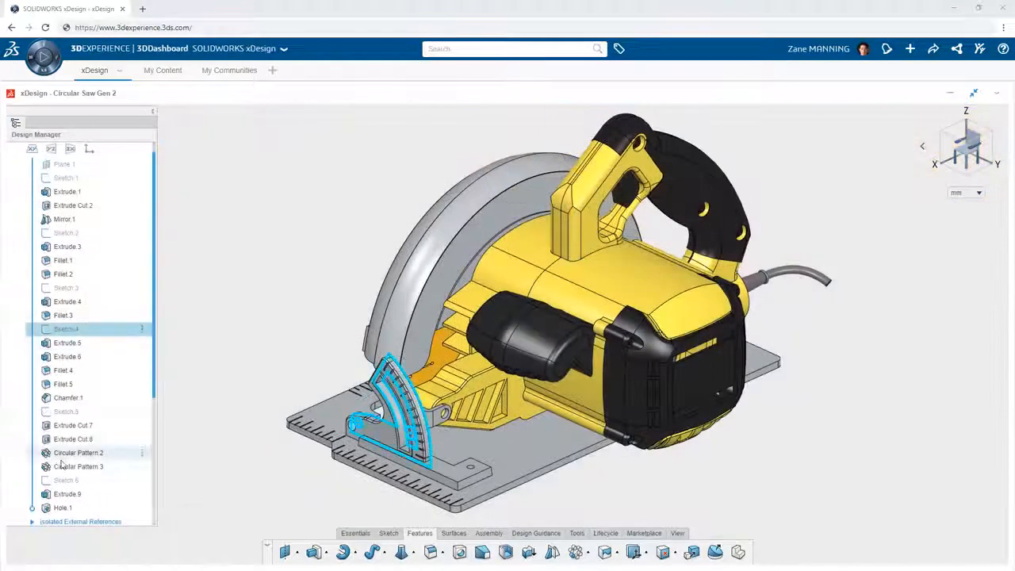
left_click(62, 508, "shift")
left_click(489, 534)
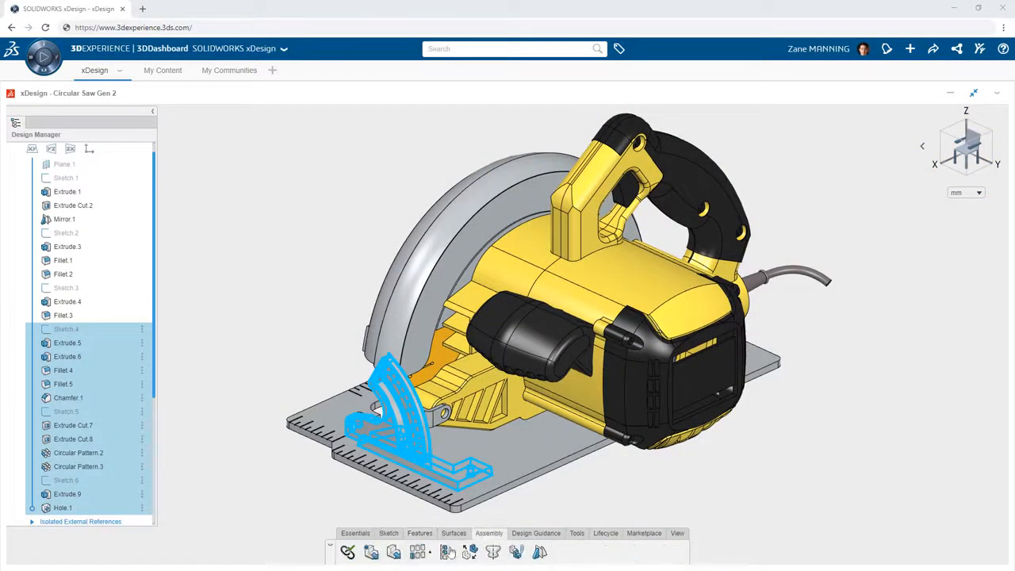
left_click(446, 552)
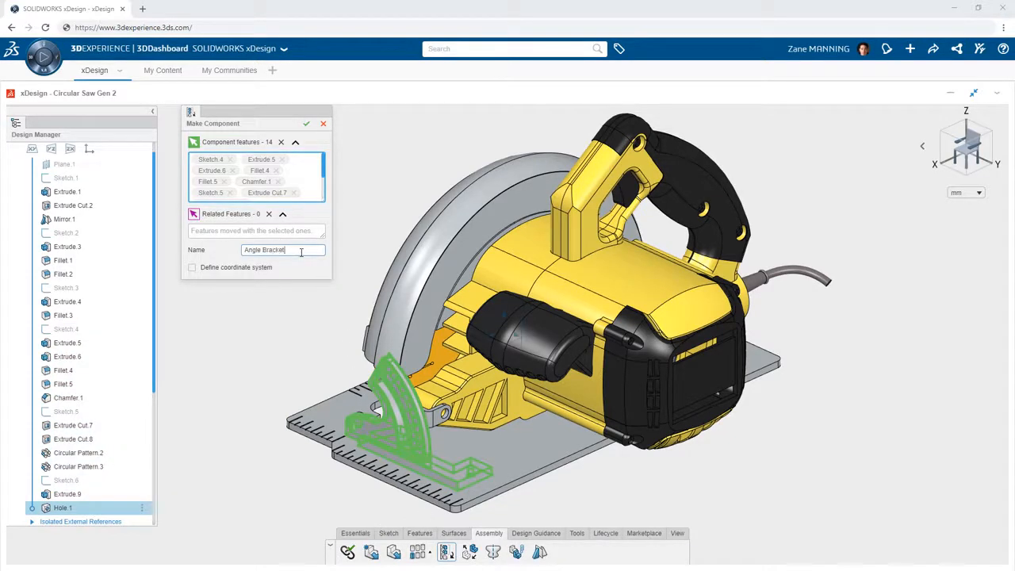
left_click(305, 125)
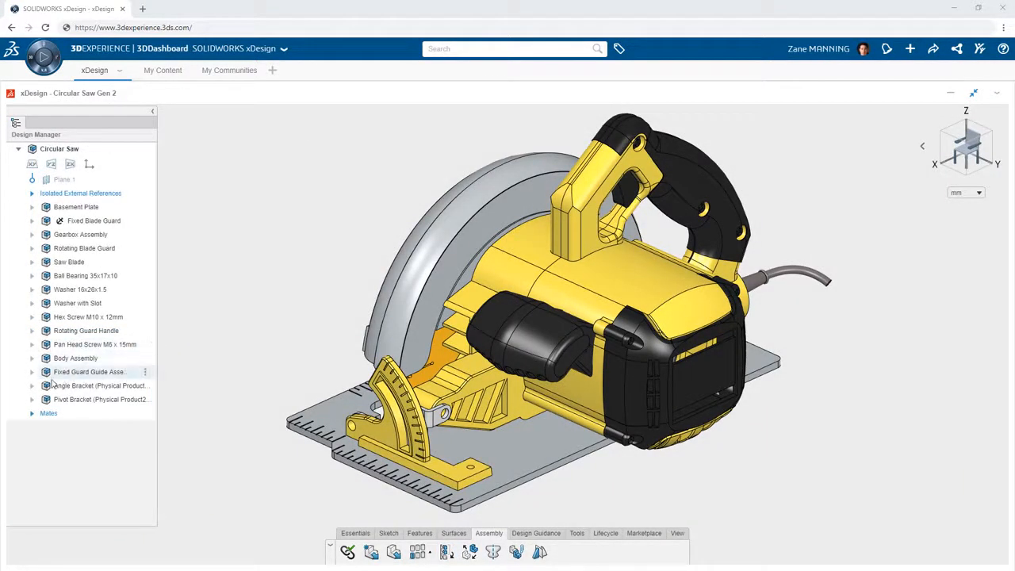
Expand the Angle Bracket component's feature list and activate the component for editing in the context of the assembly.
left_click(32, 385)
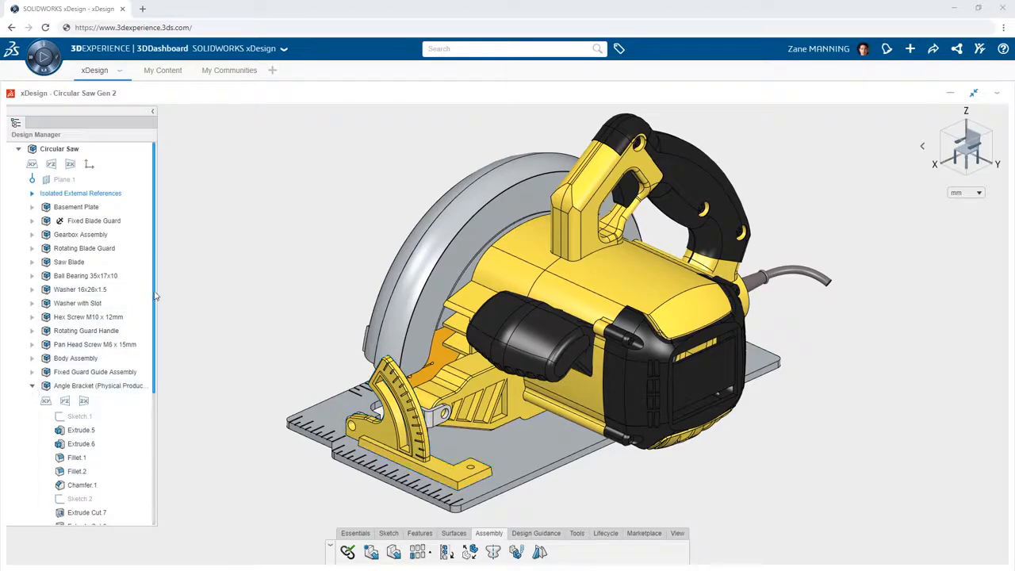
left_click_drag(154, 298, 152, 389)
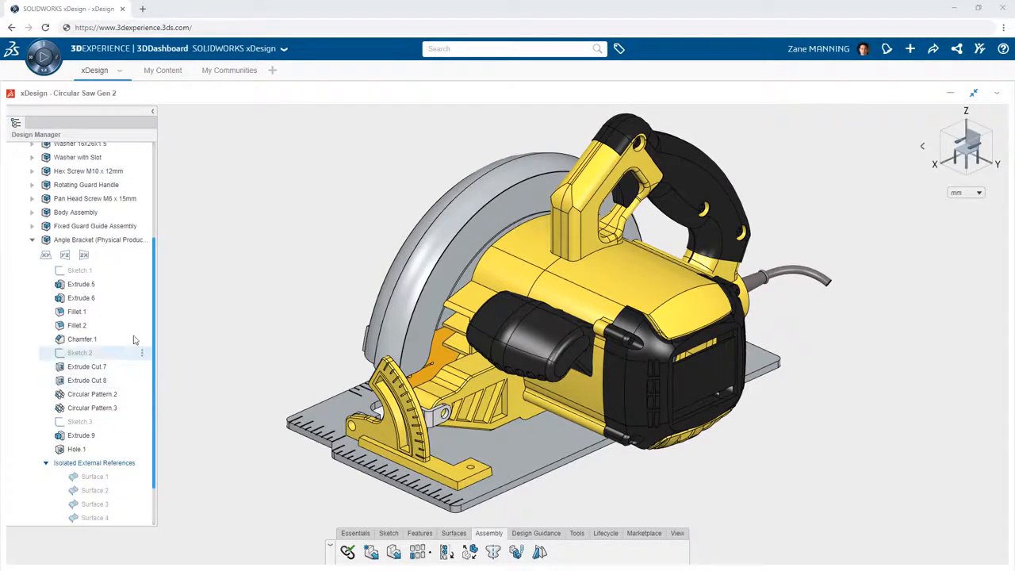
left_click(95, 242)
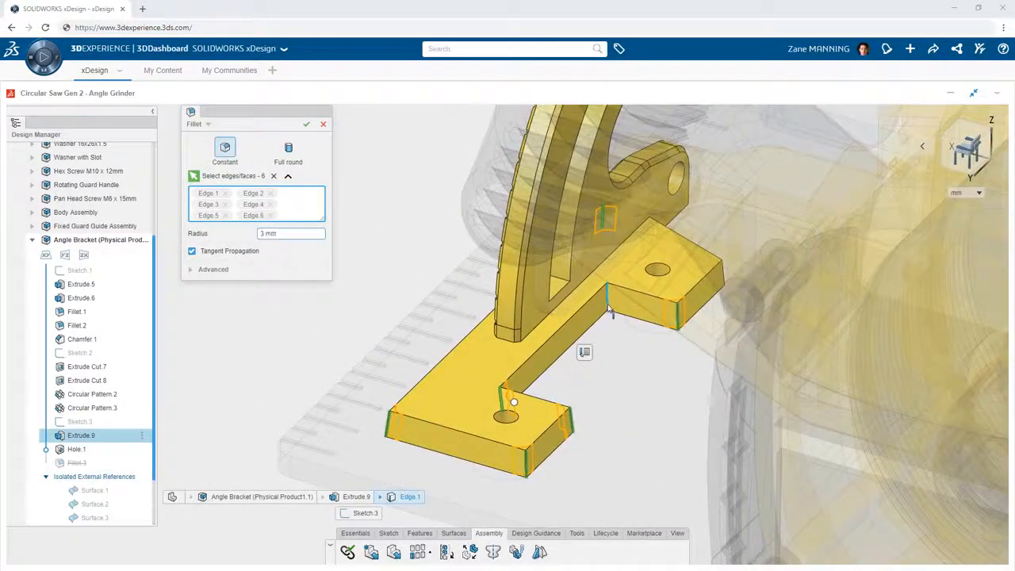
Fillet the eight upright corner edges of the Angle Bracket's base flange by 3 mm with tangent propagation.
left_click(608, 309)
left_click(724, 279)
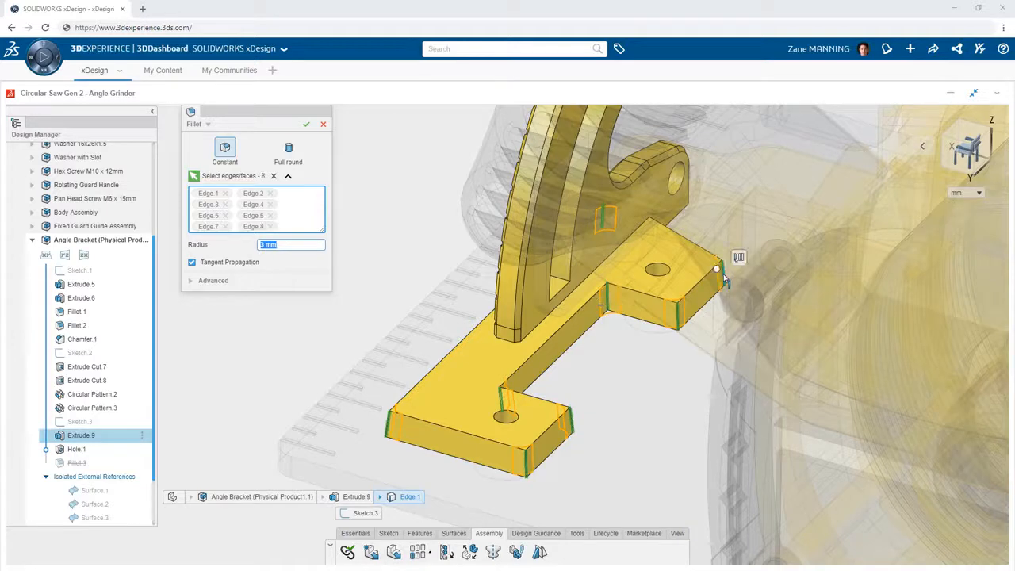
left_click(306, 125)
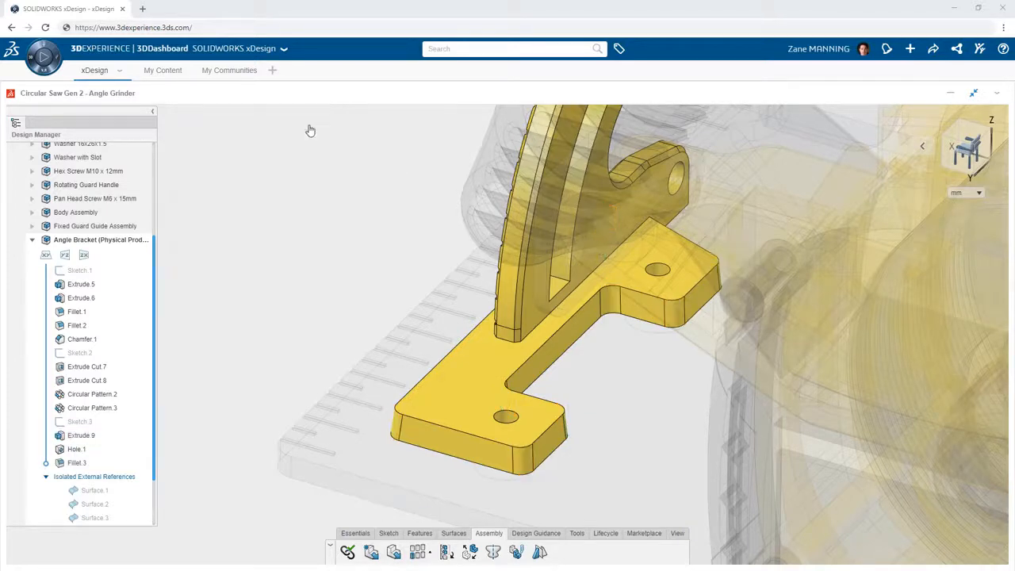